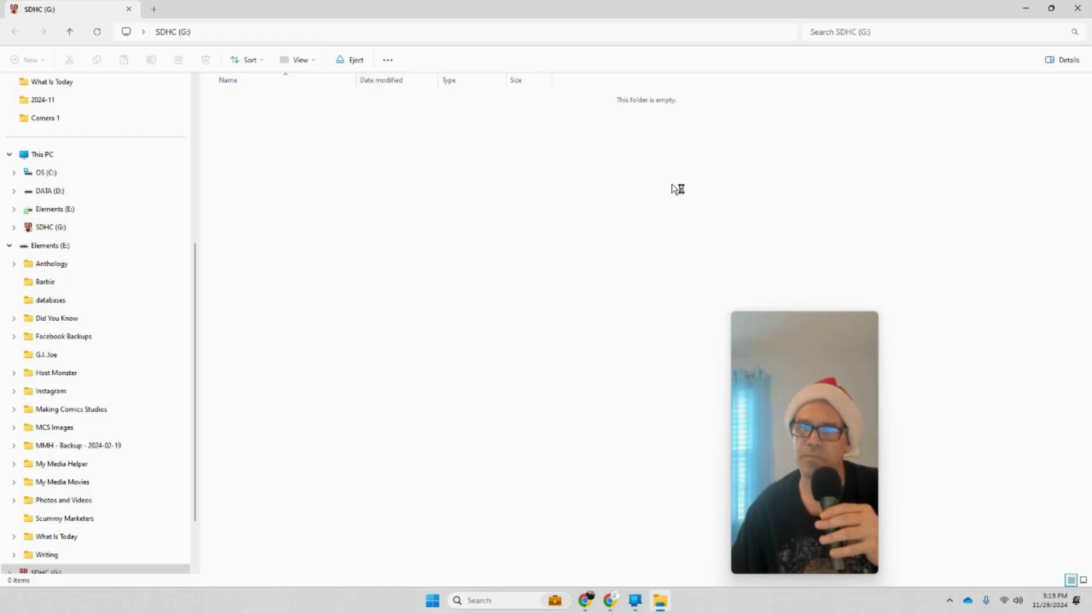
# Prepare to leave the empty SDHC (G:) folder for the This PC drive list
pyautogui.moveTo(751, 433)
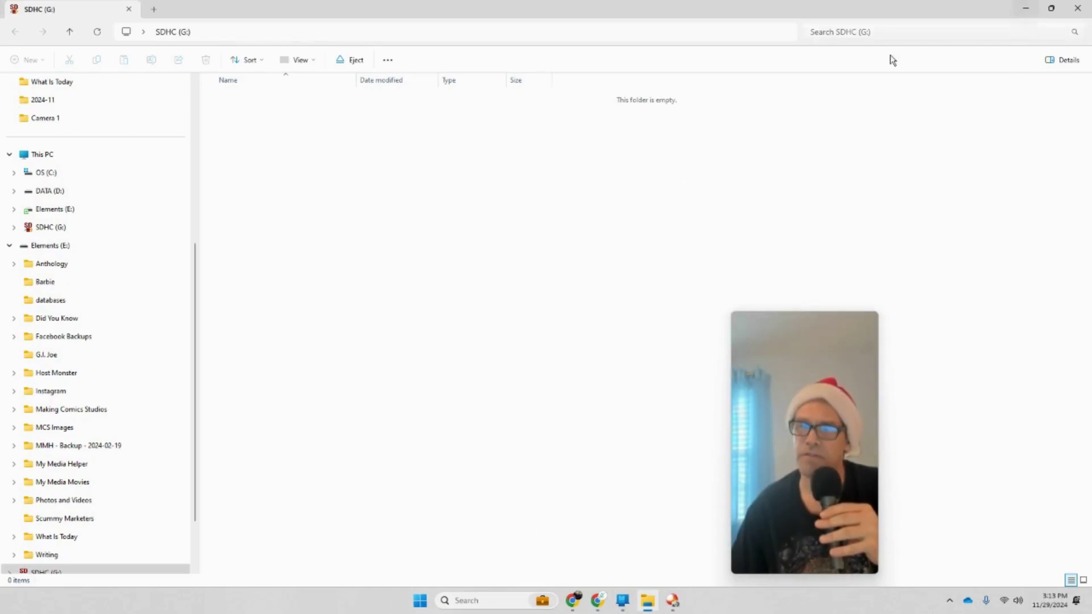
# Show This PC's drives and open SDHC (G:) Properties, centring the dialog to review usage
pyautogui.click(66, 156)
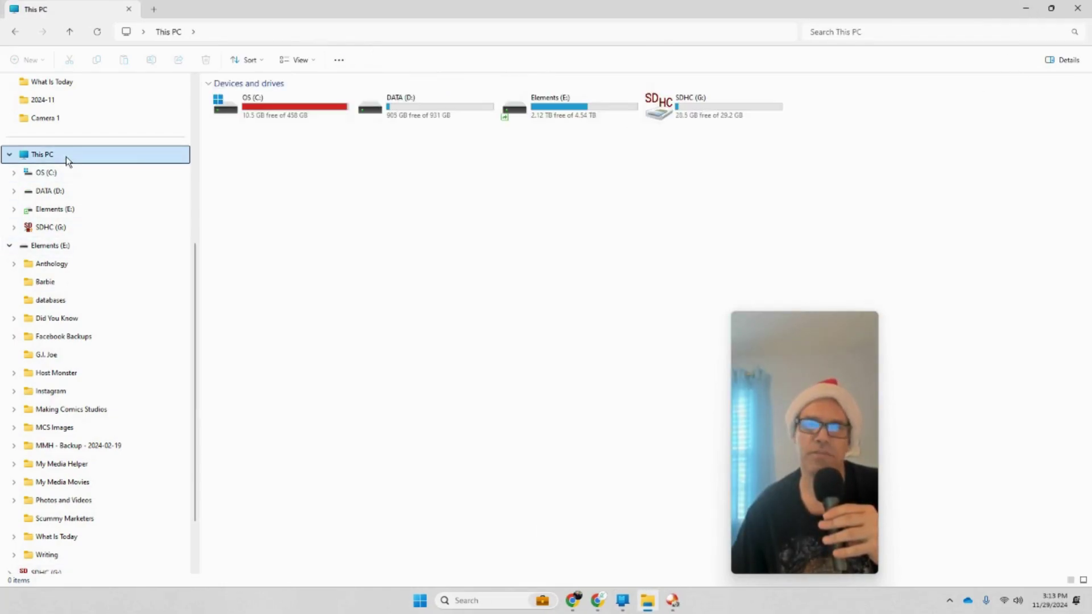
pyautogui.rightClick(687, 107)
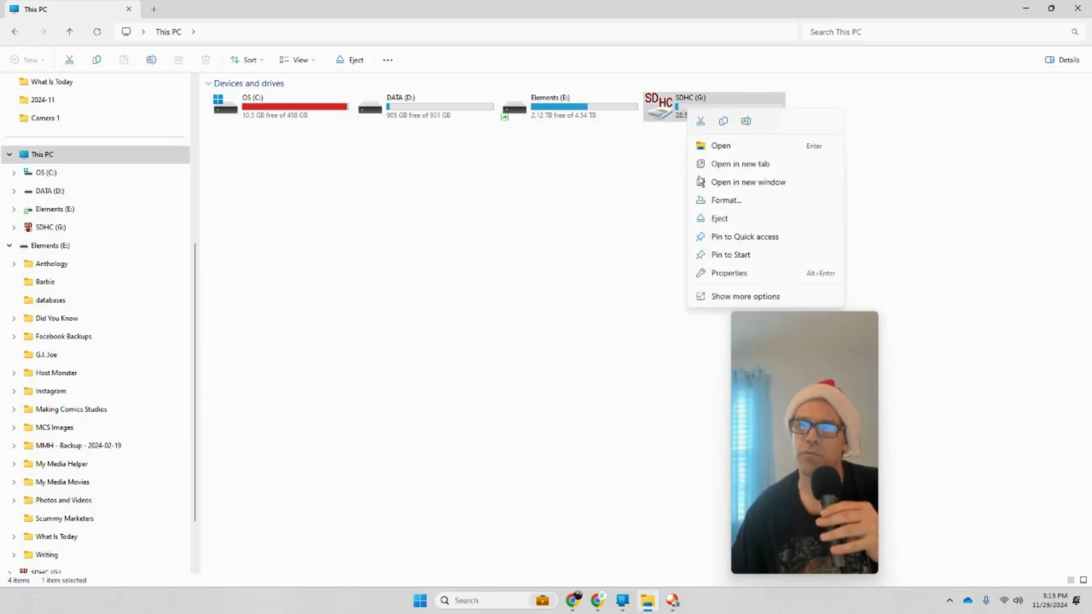
pyautogui.click(744, 274)
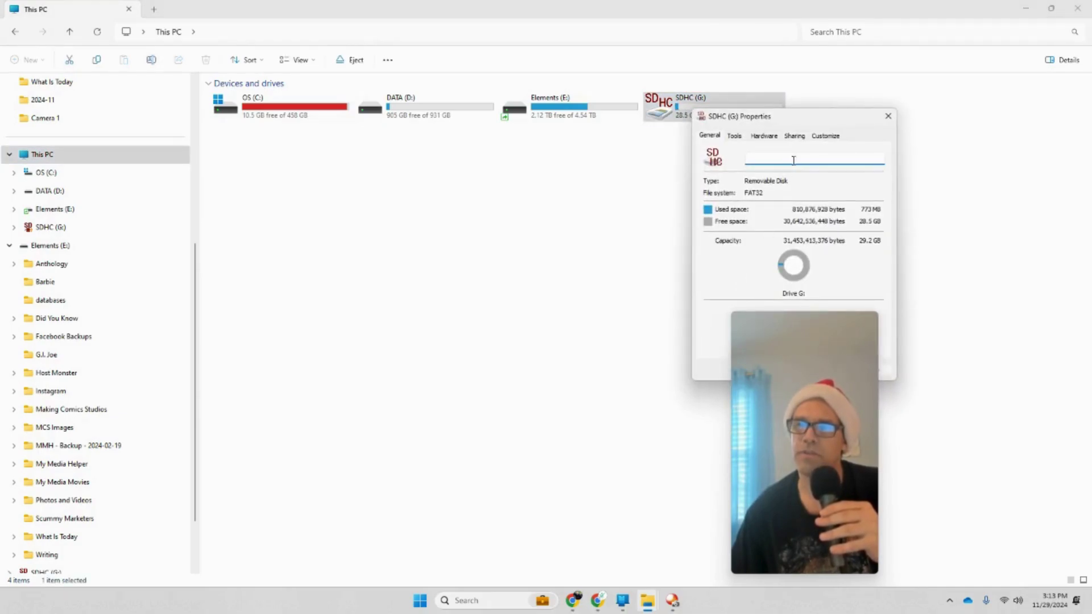
pyautogui.moveTo(797, 121); pyautogui.dragTo(472, 98)
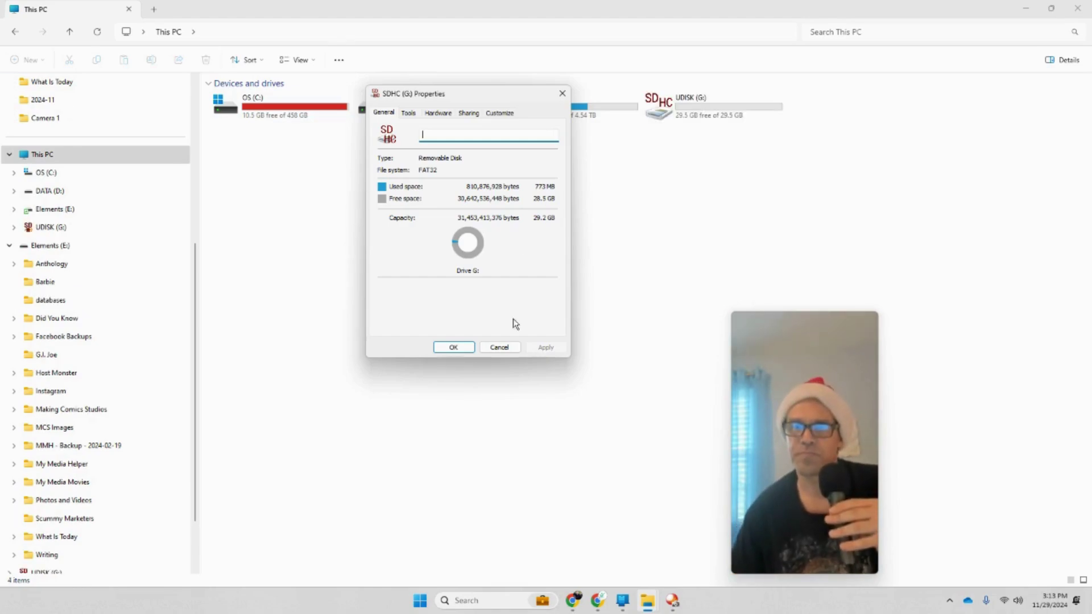
# Cancel the SD card properties, then review the UDISK (G:) properties and cancel them
pyautogui.click(500, 347)
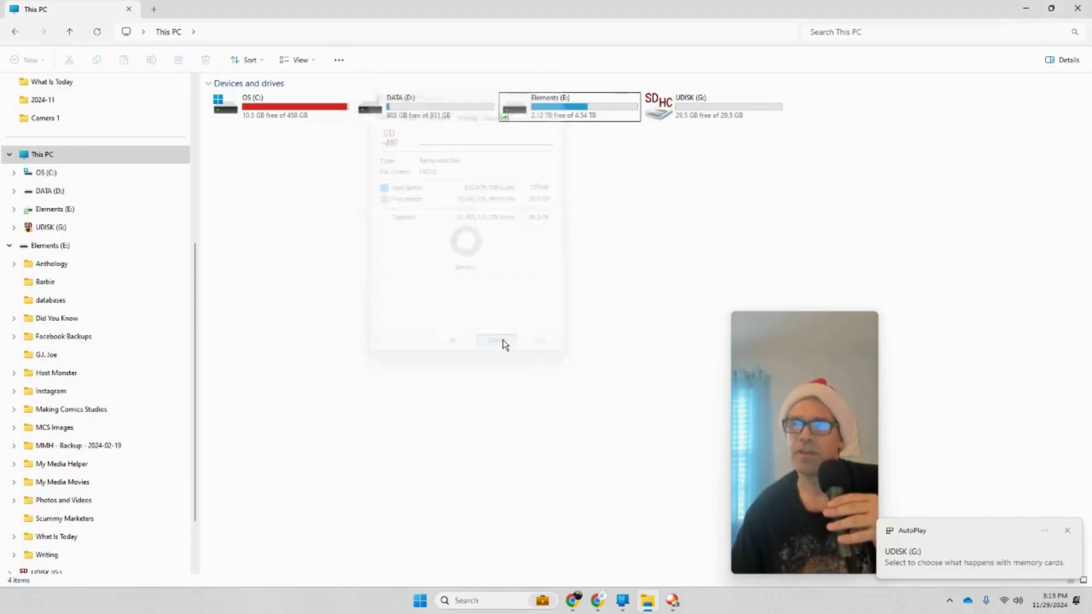
pyautogui.rightClick(697, 111)
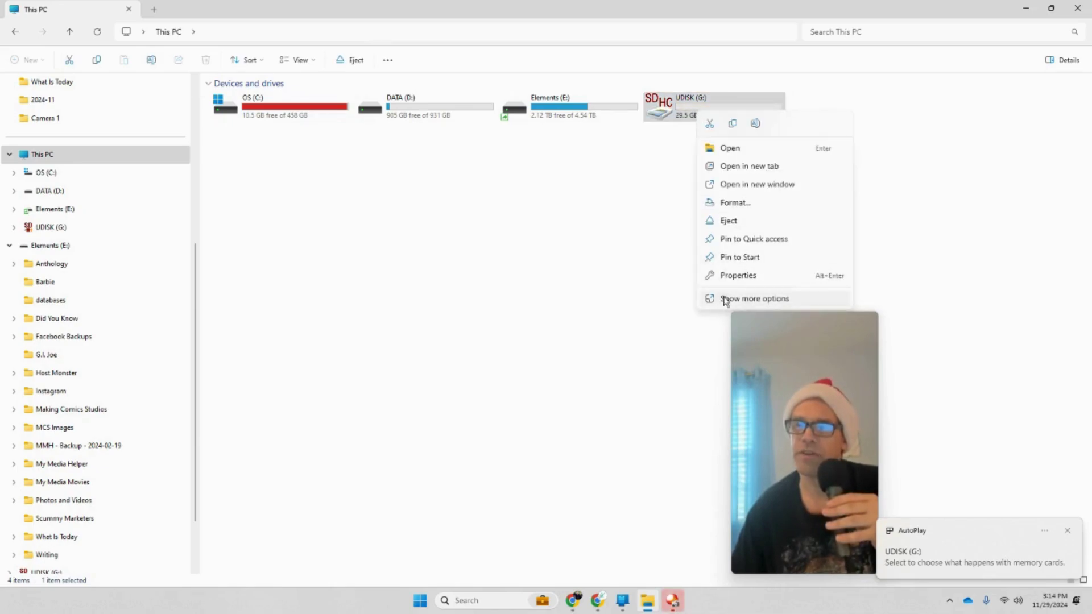
pyautogui.click(733, 273)
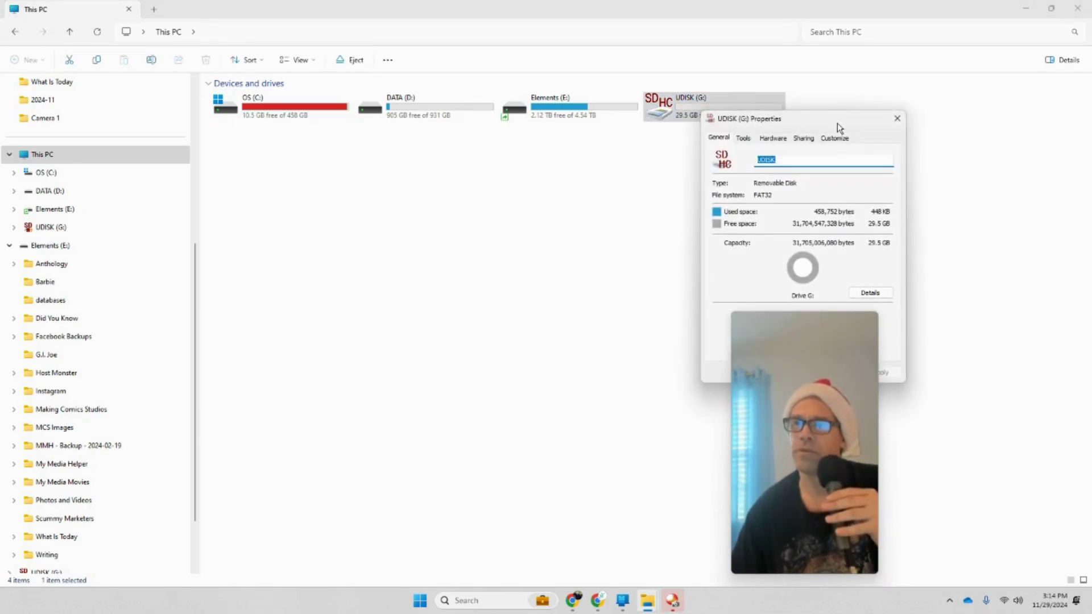
pyautogui.moveTo(837, 123); pyautogui.dragTo(483, 86)
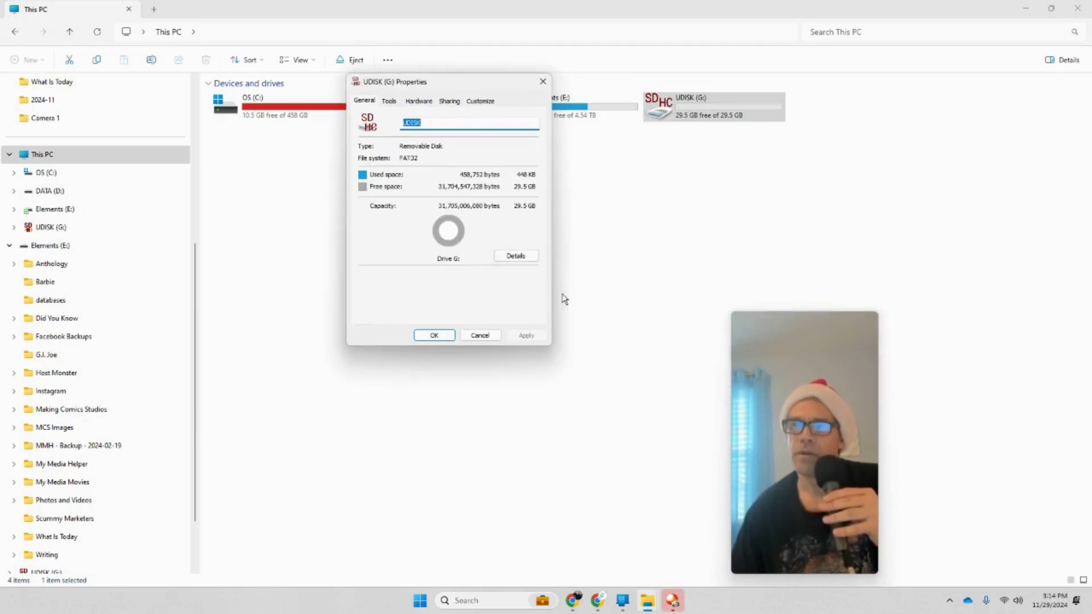
pyautogui.click(480, 336)
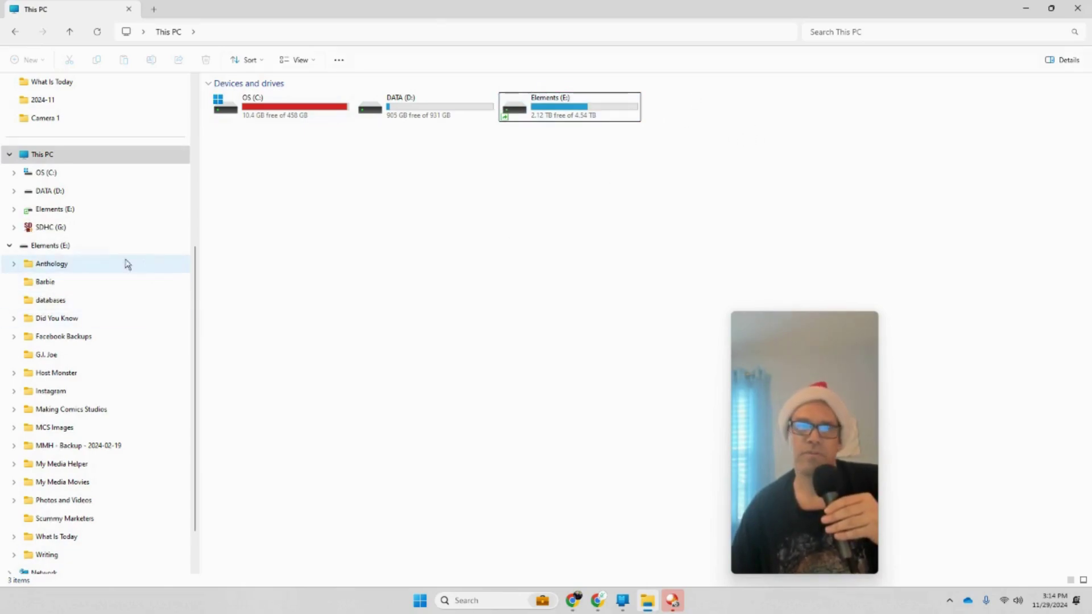
# Return to This PC and refresh the drive list through Show more options
pyautogui.click(53, 161)
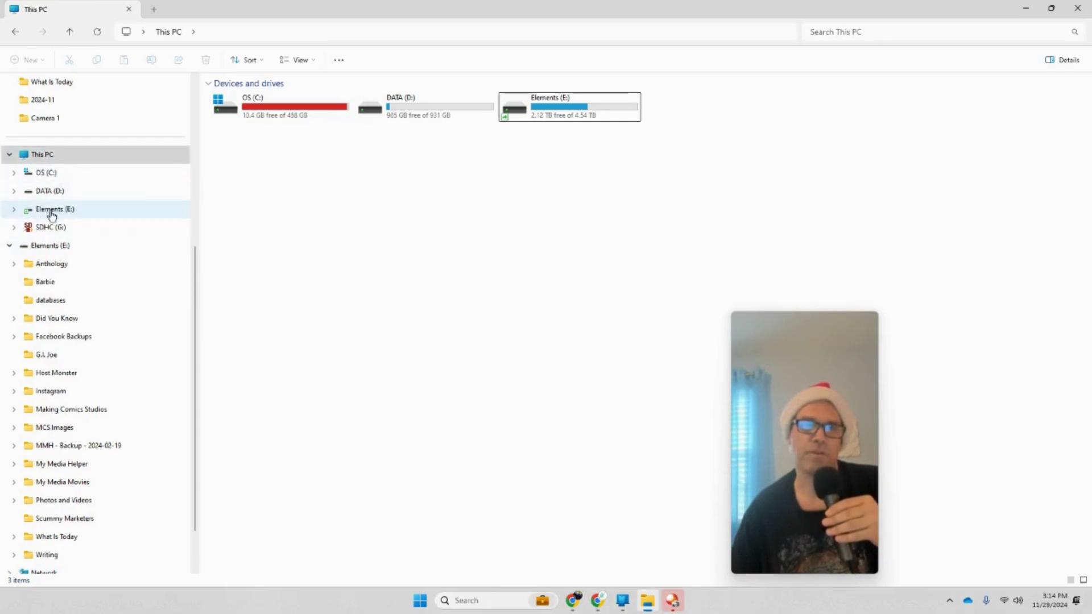
pyautogui.rightClick(385, 209)
pyautogui.click(467, 318)
pyautogui.click(442, 251)
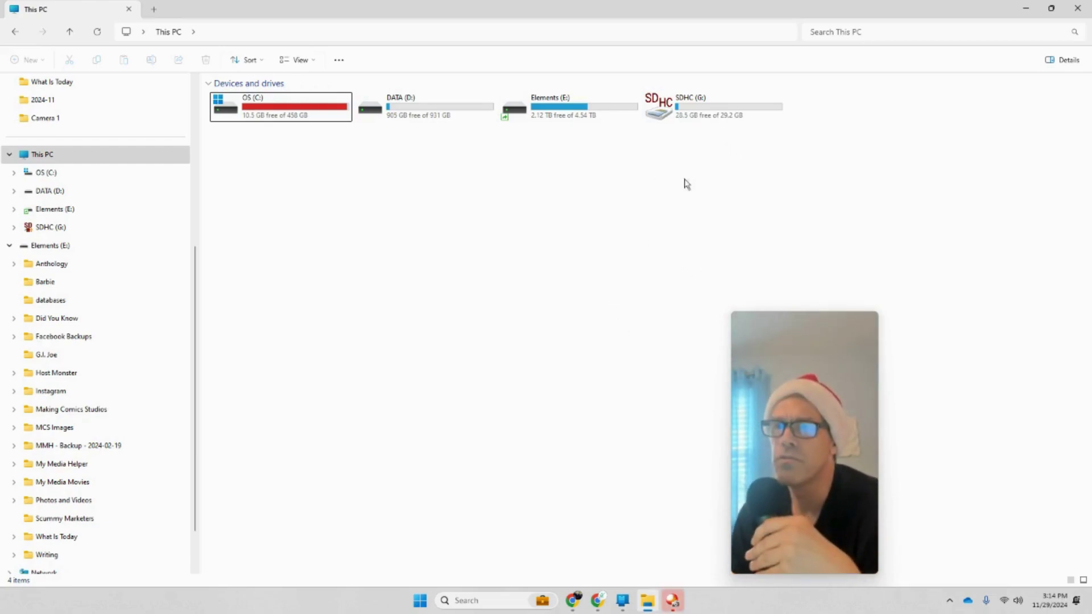
# Open SDHC (G:) and turn on View > Show > Hidden items
pyautogui.doubleClick(702, 114)
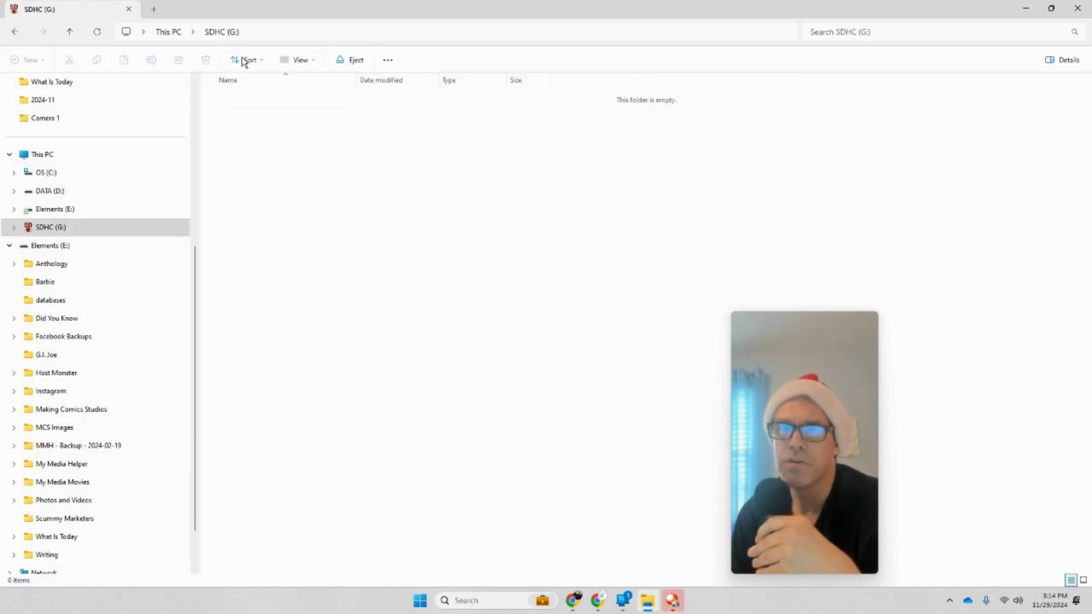
pyautogui.click(311, 63)
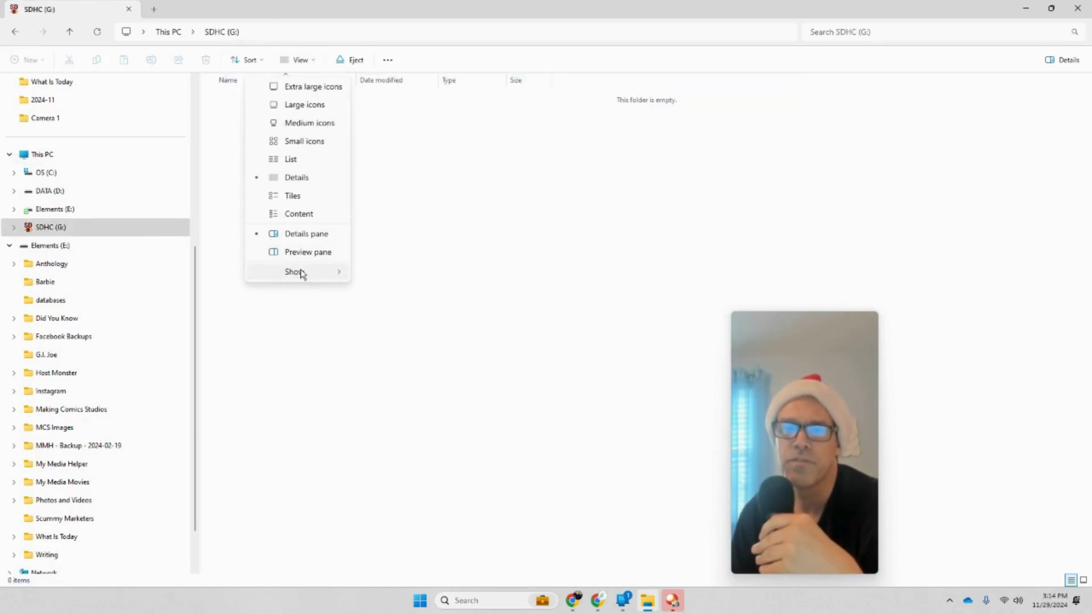
pyautogui.moveTo(303, 273)
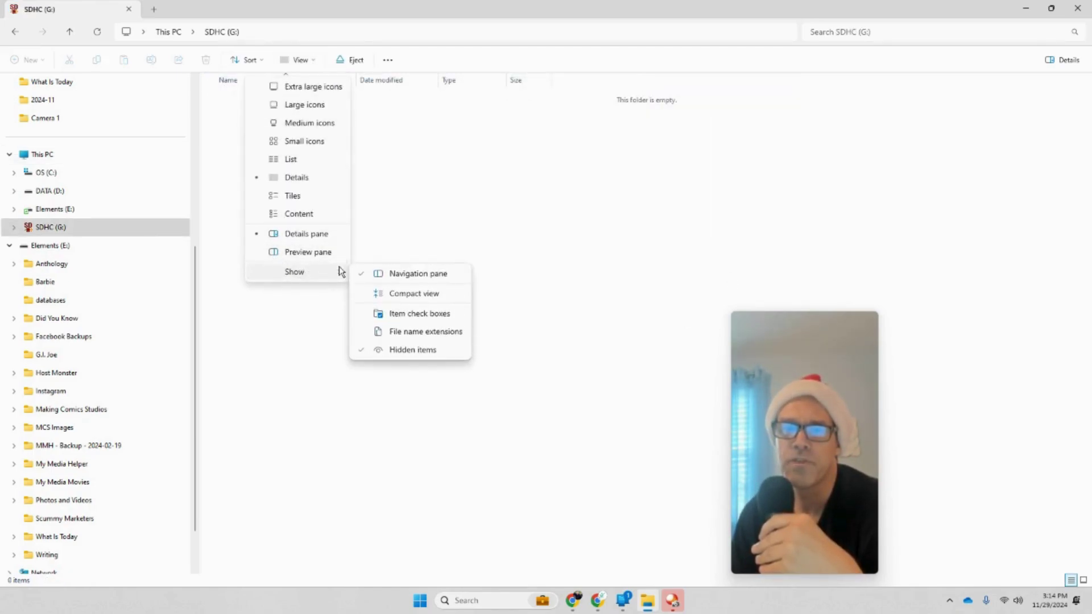
pyautogui.click(405, 349)
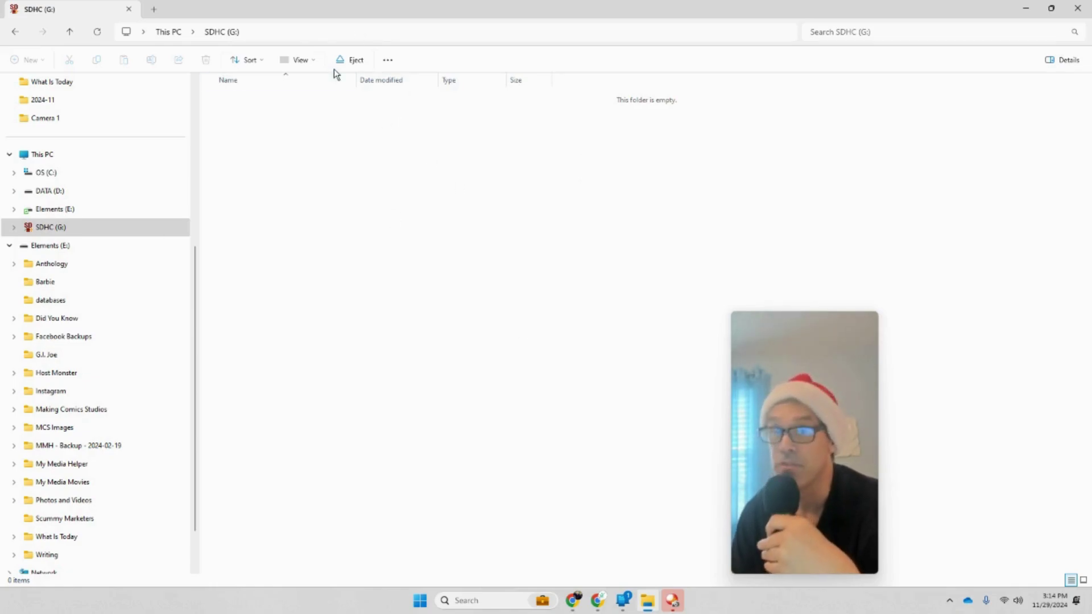
pyautogui.click(315, 63)
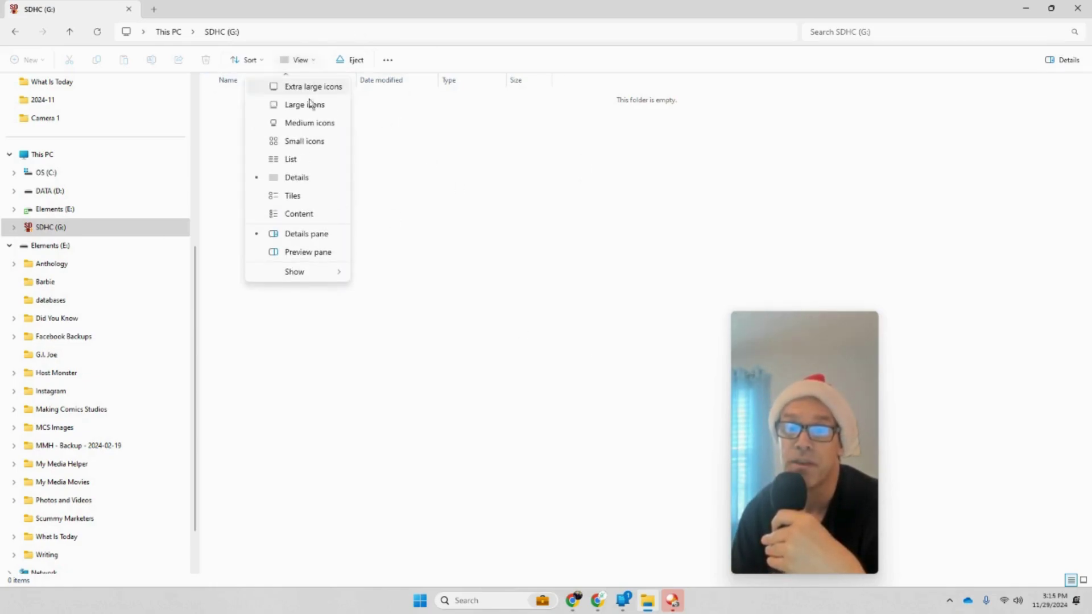
pyautogui.moveTo(302, 276)
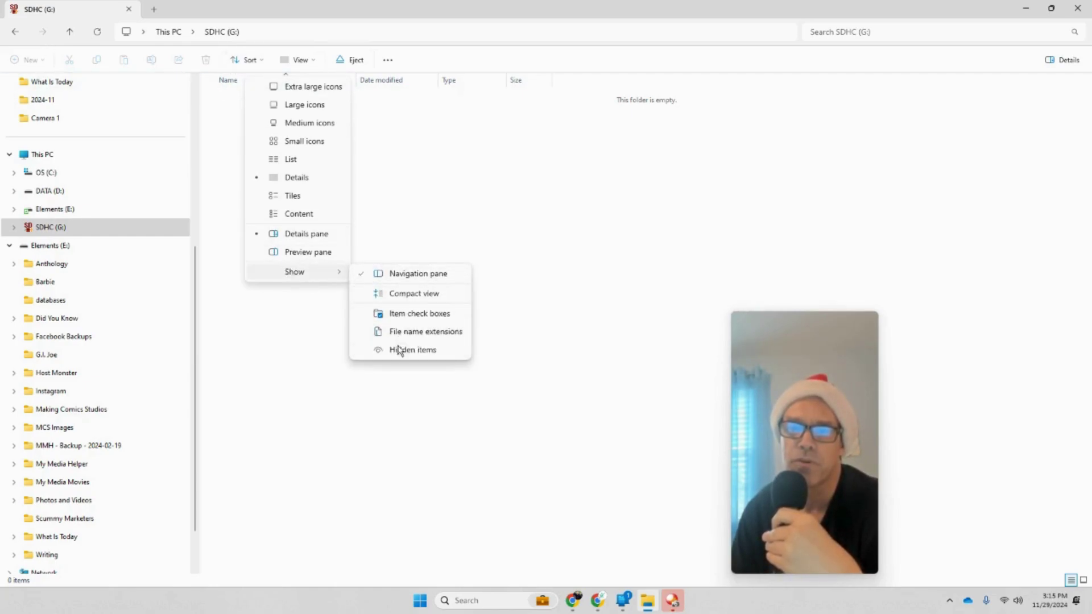
pyautogui.click(398, 348)
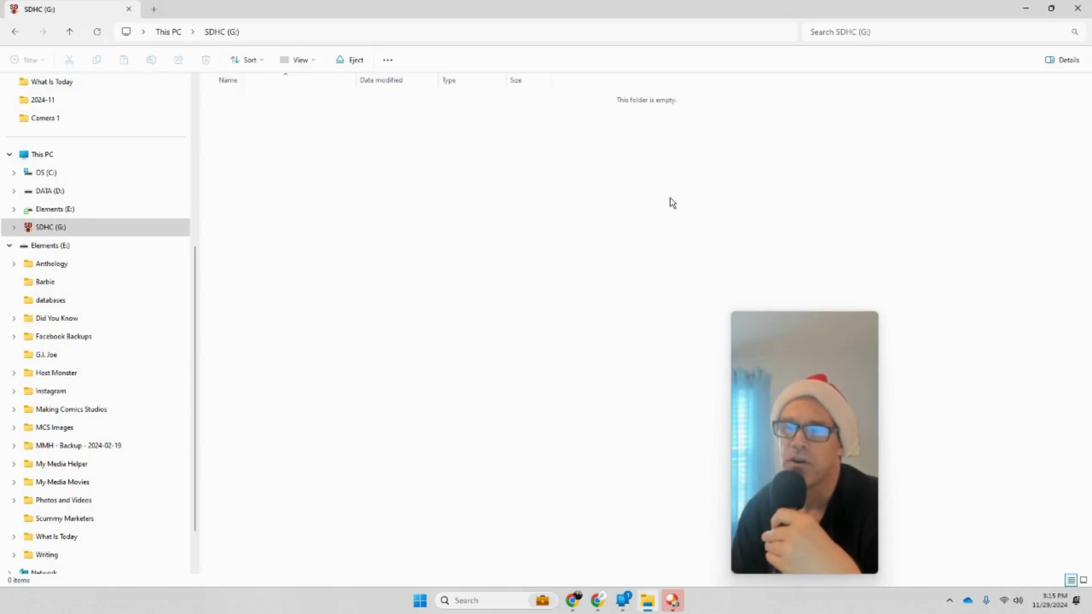
# Run Scan and repair drive on SDHC (G:) from Properties > Tools, dismissing the write-protected warning
pyautogui.click(59, 162)
pyautogui.rightClick(701, 105)
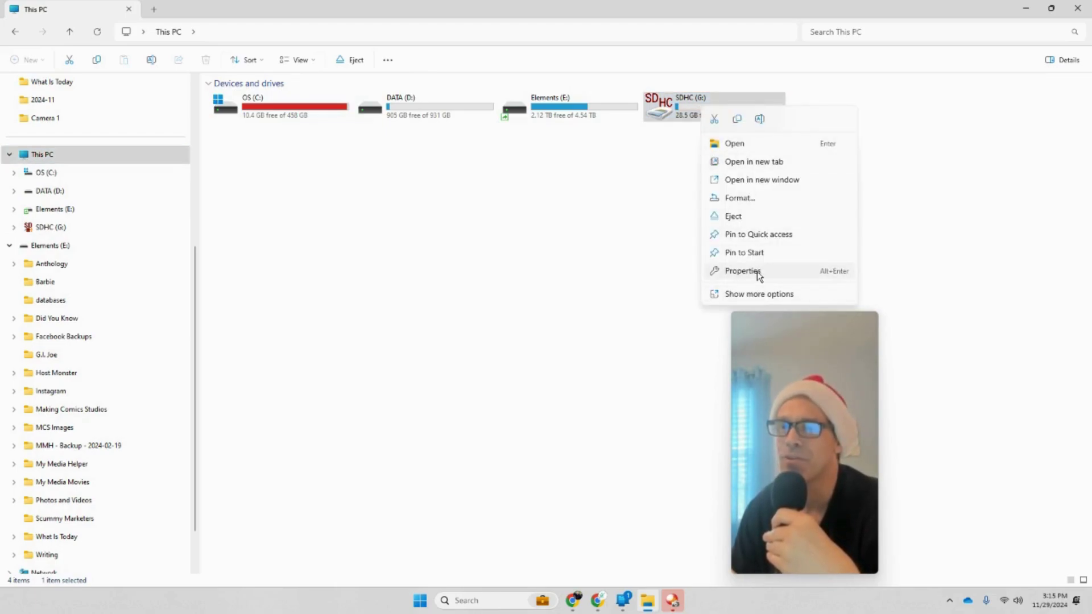
pyautogui.click(758, 272)
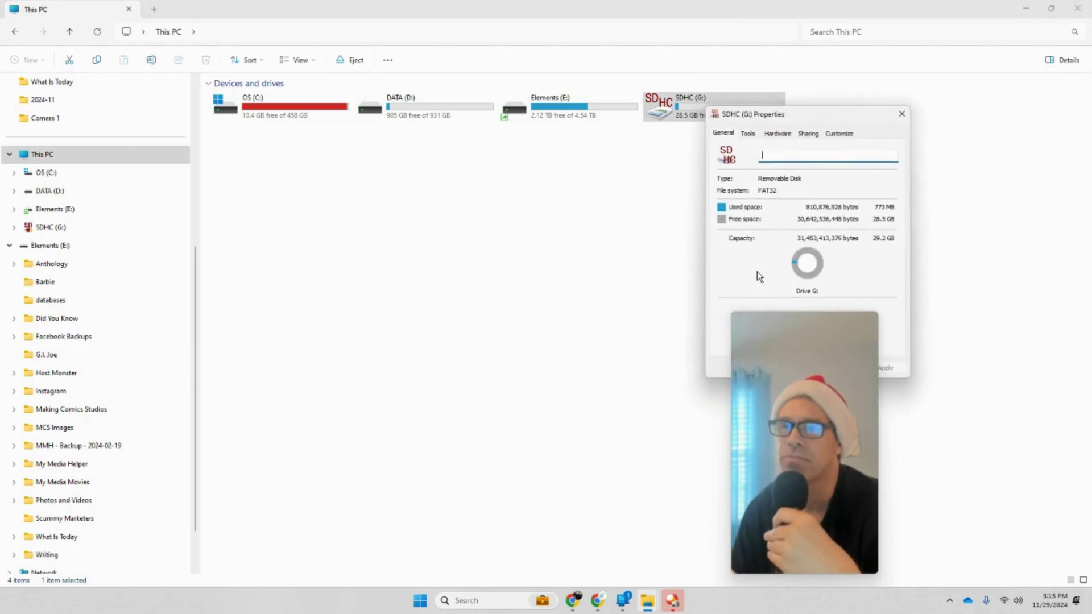
pyautogui.moveTo(825, 123); pyautogui.dragTo(257, 122)
pyautogui.click(183, 139)
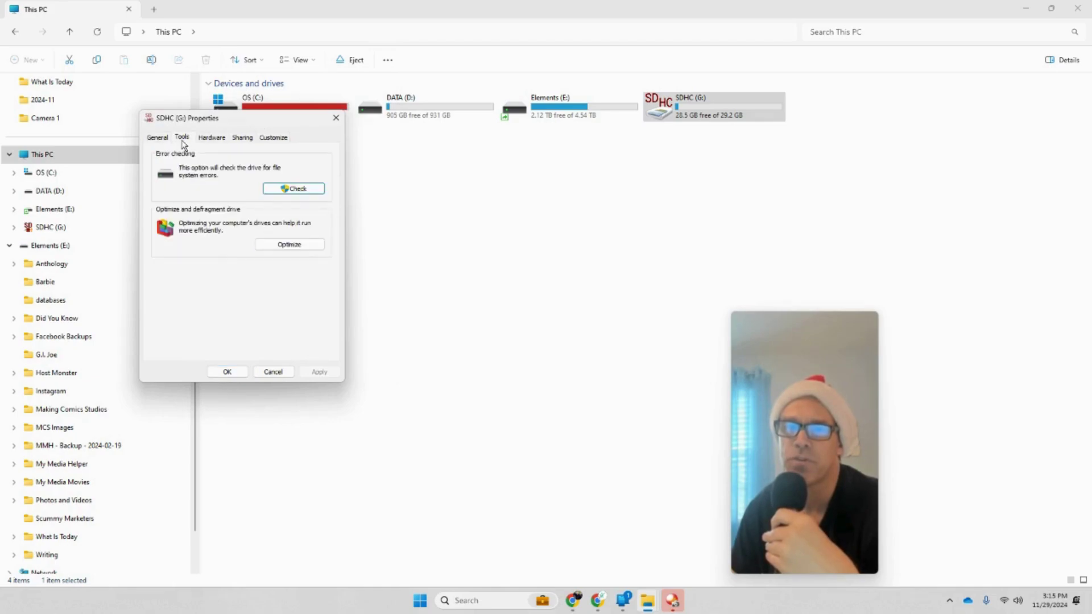
pyautogui.click(304, 193)
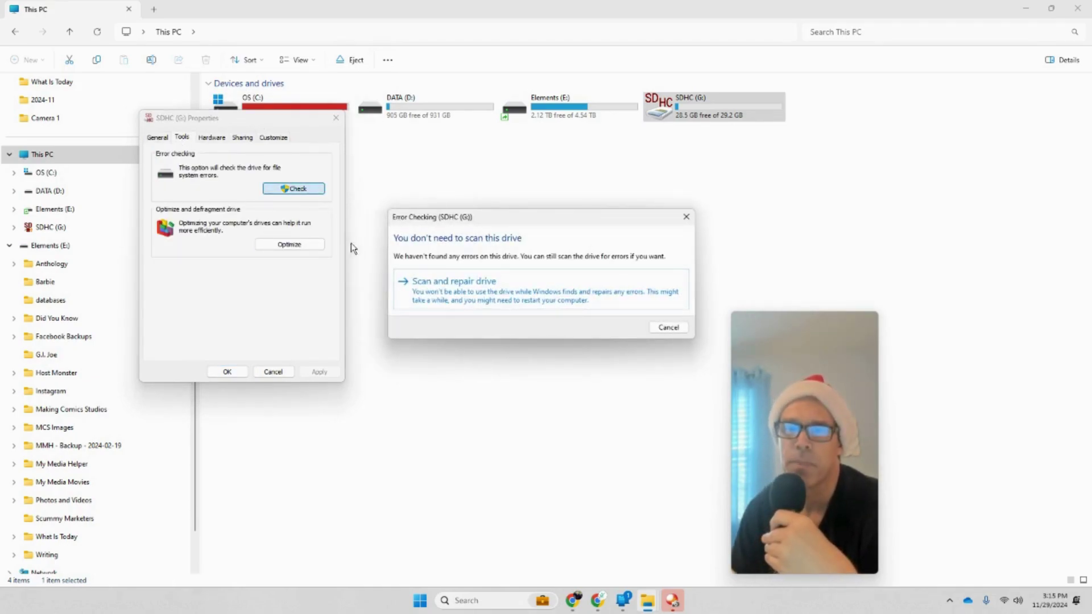
pyautogui.click(455, 282)
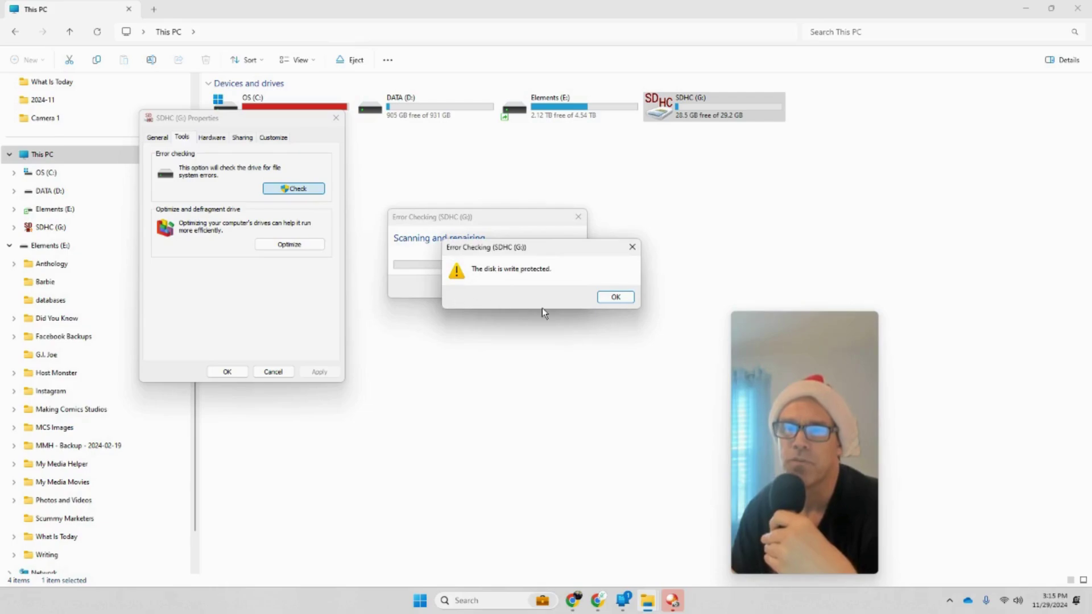
pyautogui.click(615, 297)
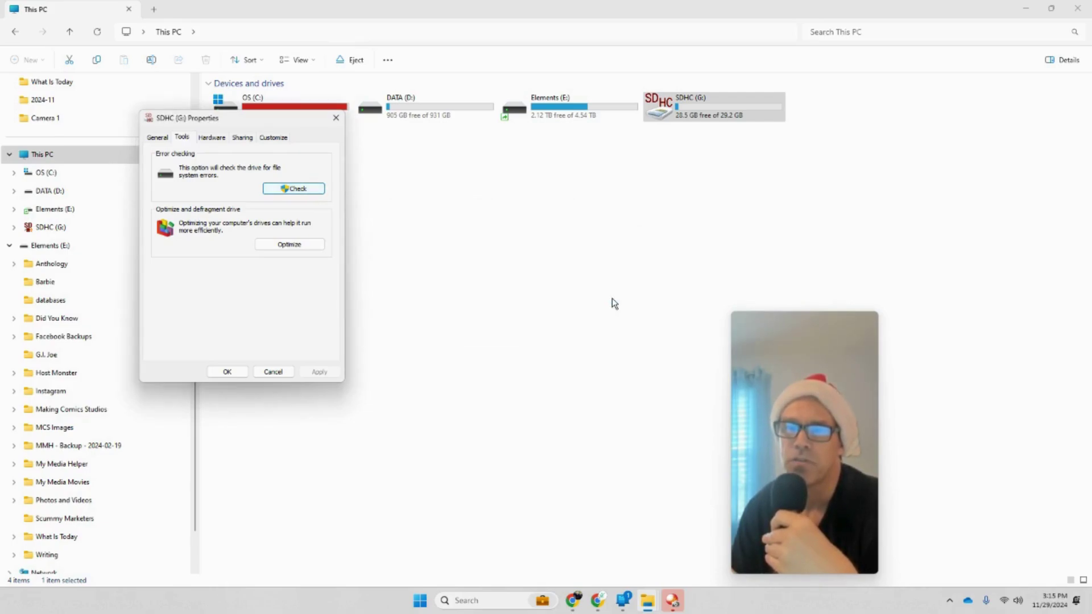
pyautogui.click(335, 118)
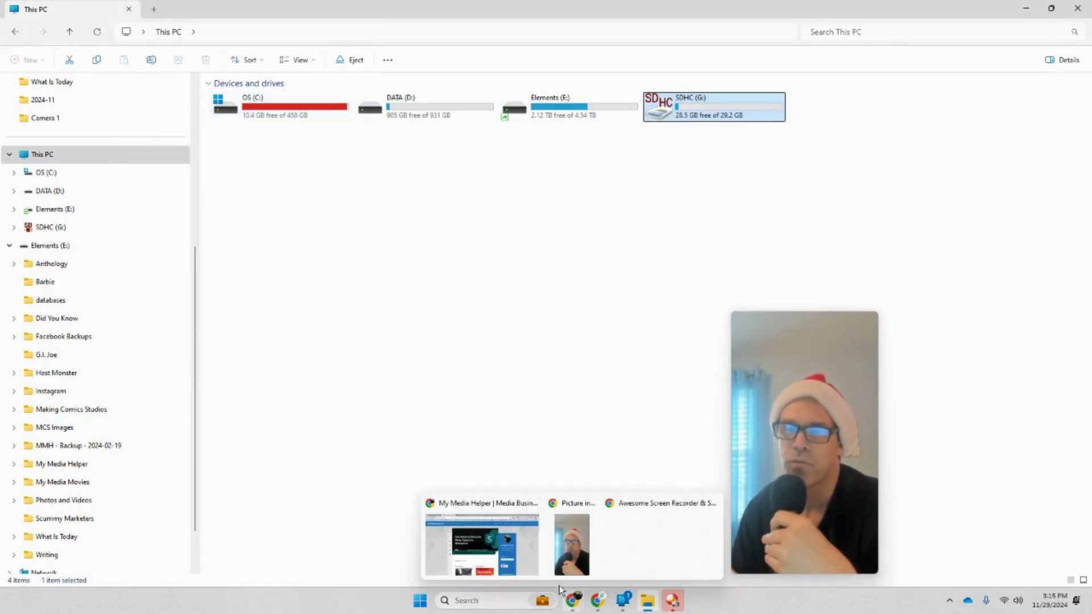
# In Chrome, browse the Recoverit, Disk Drill and PhotoRec tabs, closing the PhotoRec advert
pyautogui.click(584, 601)
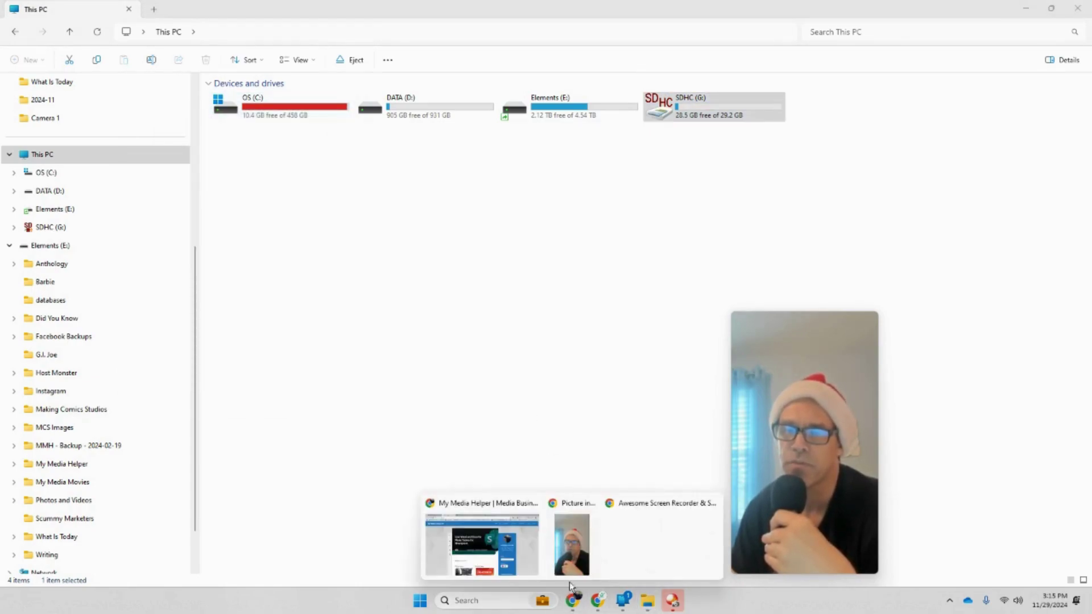
pyautogui.click(466, 540)
pyautogui.click(355, 12)
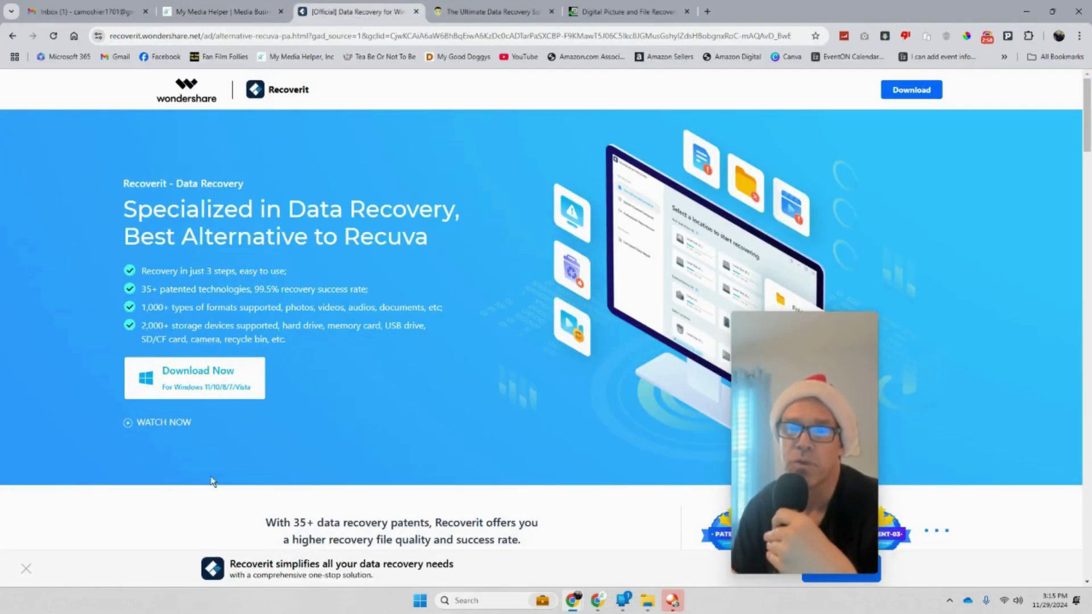
pyautogui.click(481, 14)
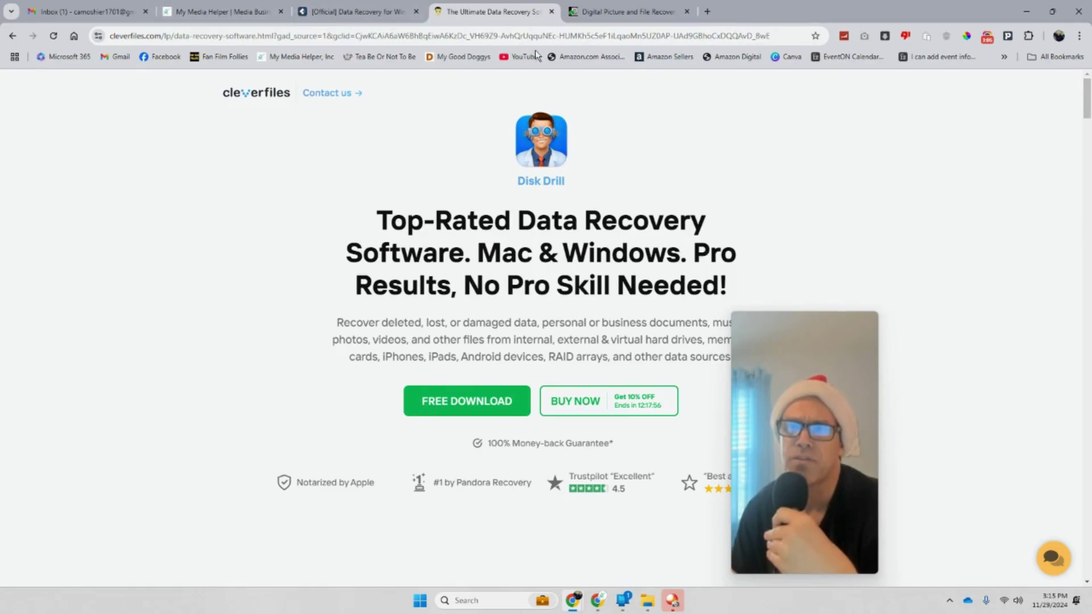
pyautogui.click(600, 12)
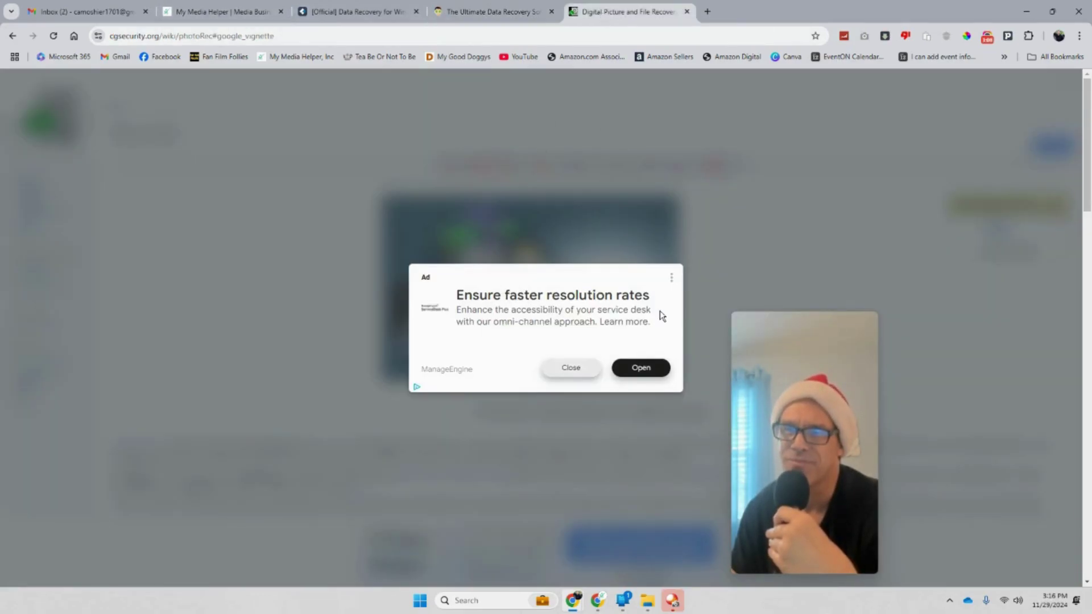
pyautogui.click(661, 208)
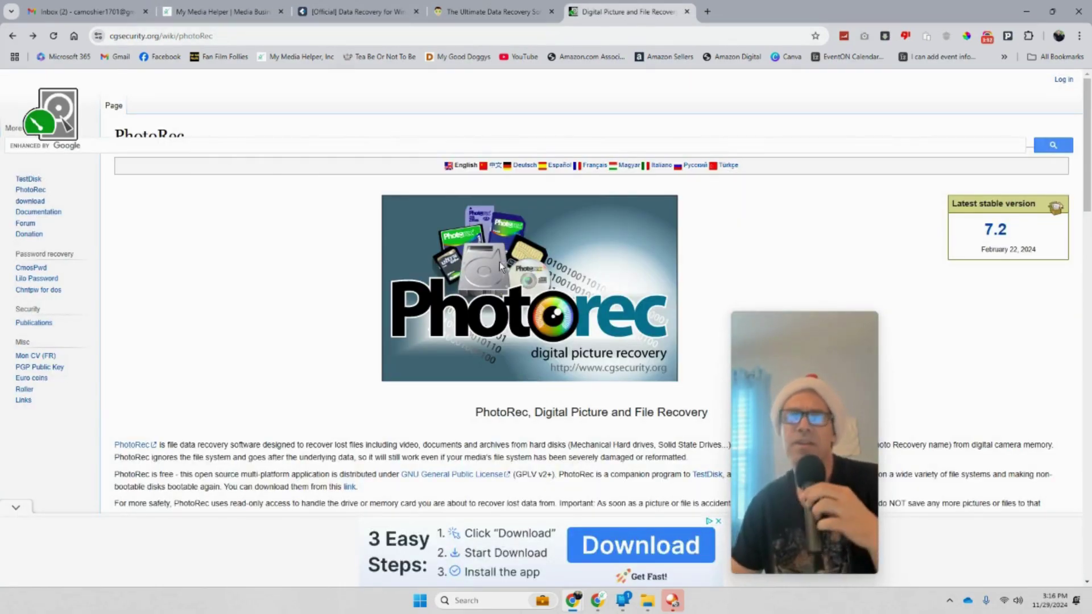
pyautogui.click(349, 13)
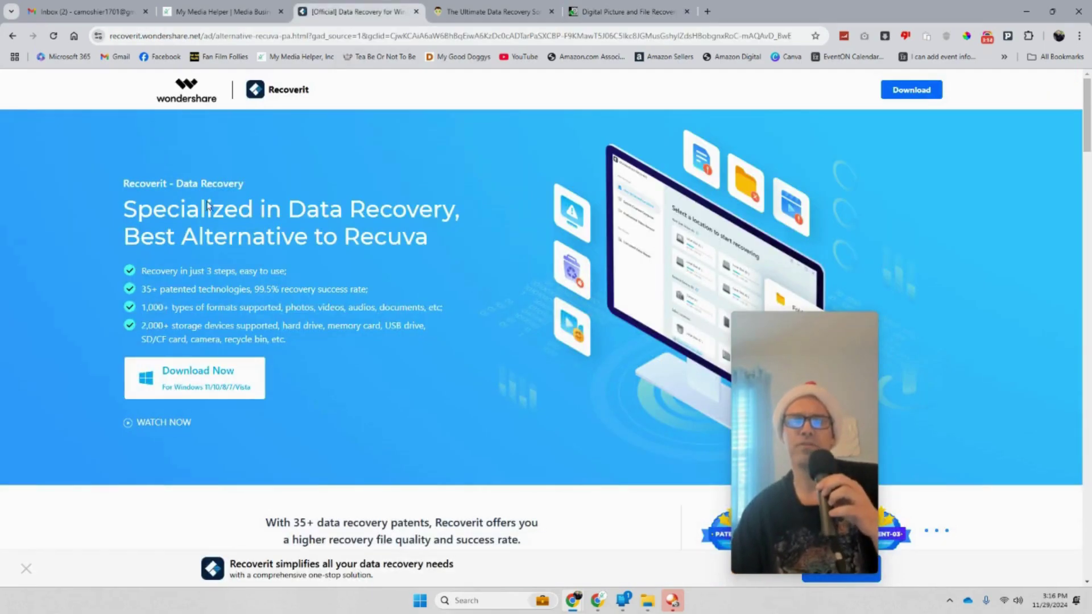
# Download Wondershare Recoverit, then bring up Windows search over its location screen
pyautogui.click(221, 389)
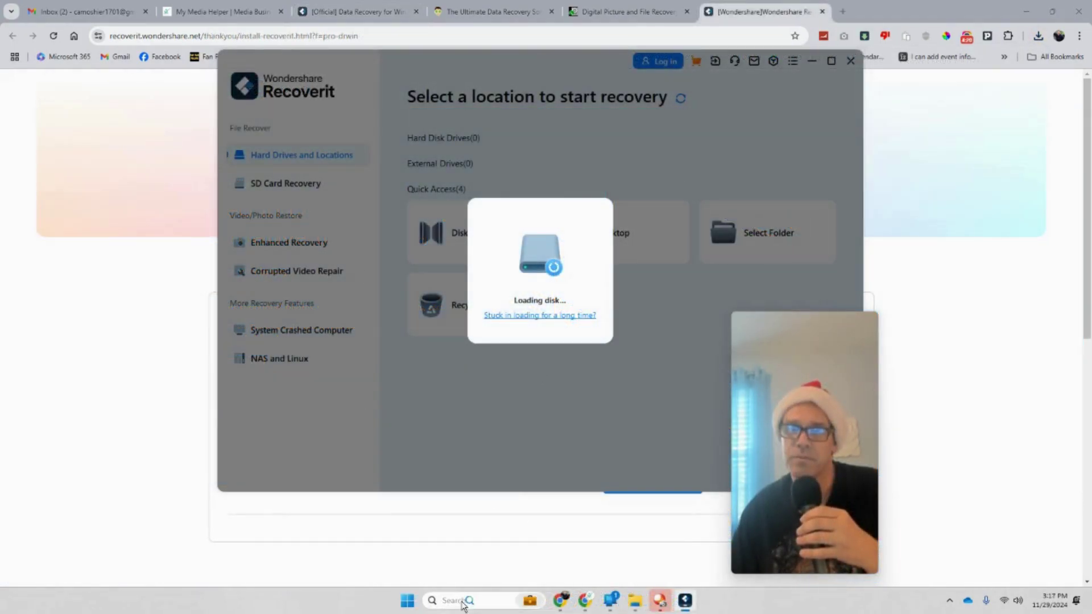
pyautogui.click(462, 602)
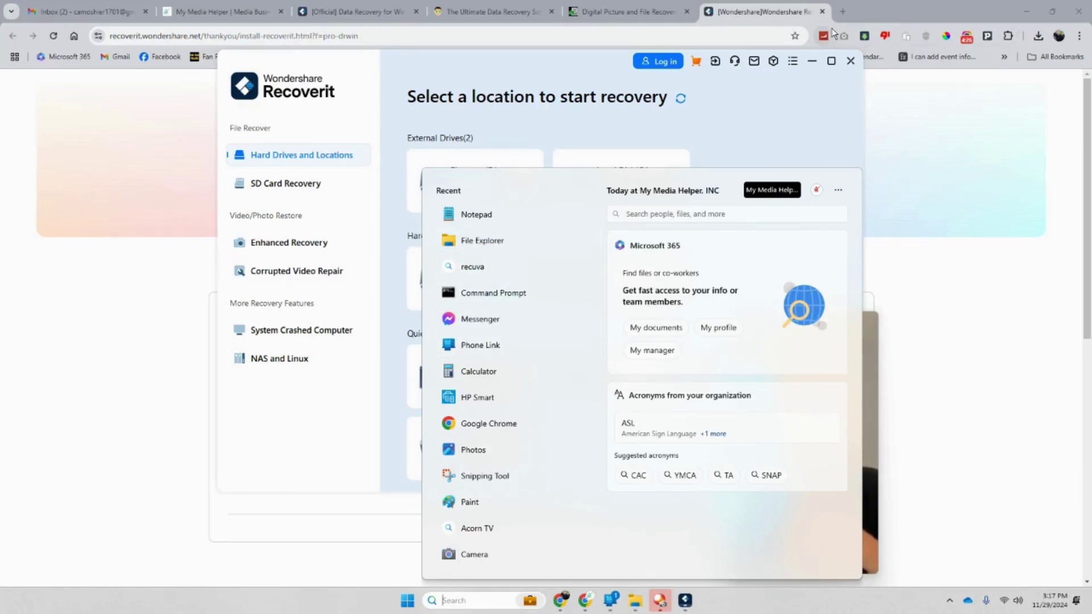
# Google 'recuva' in a new tab and start the free download from Softonic
pyautogui.click(841, 16)
pyautogui.click(840, 16)
pyautogui.click(433, 244)
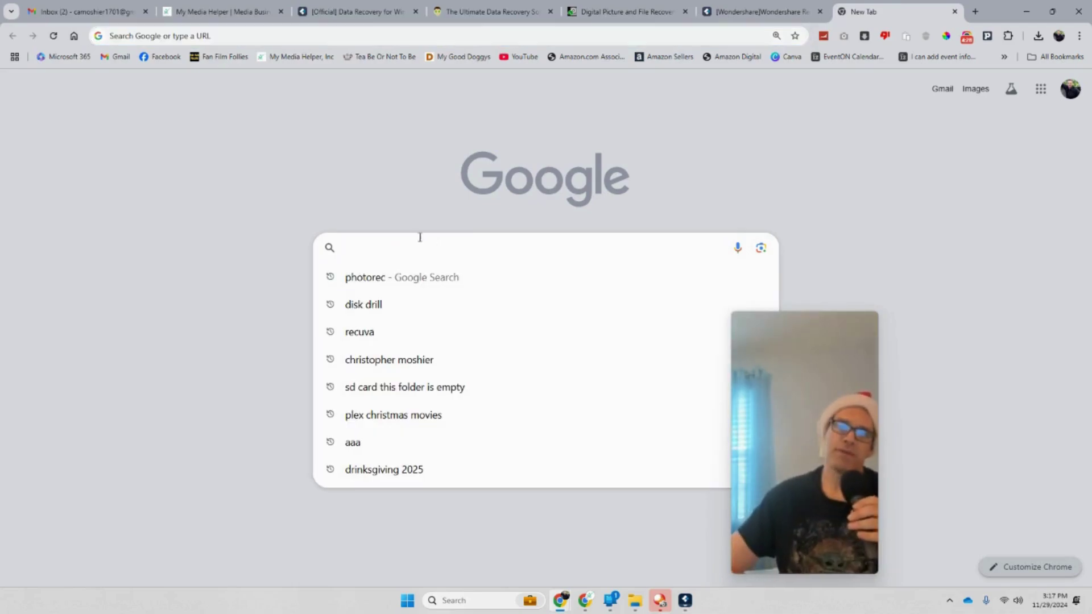
pyautogui.write('r')
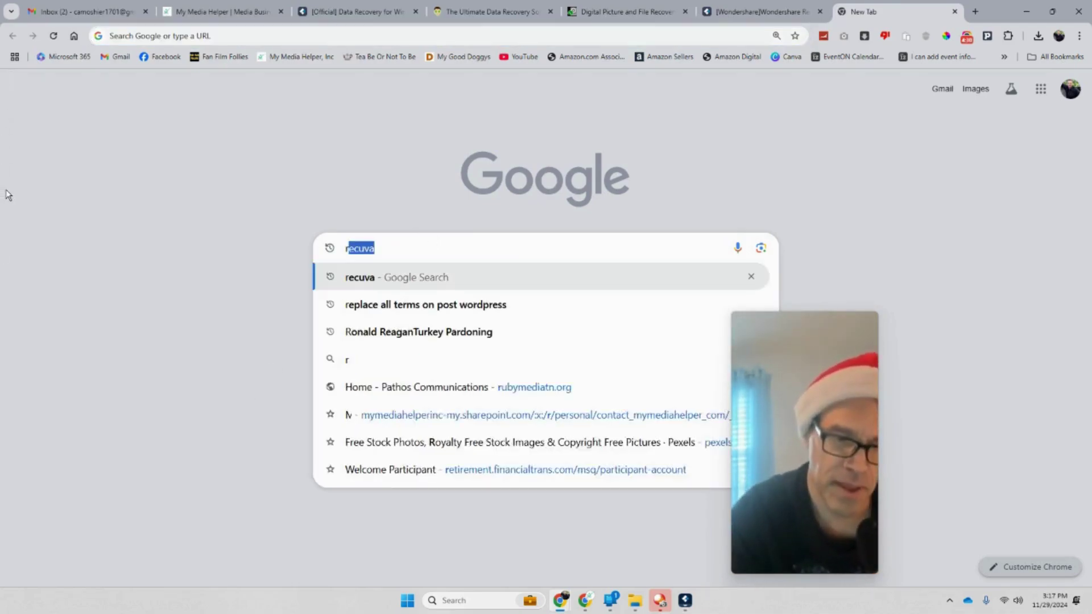
pyautogui.write('ecuva')
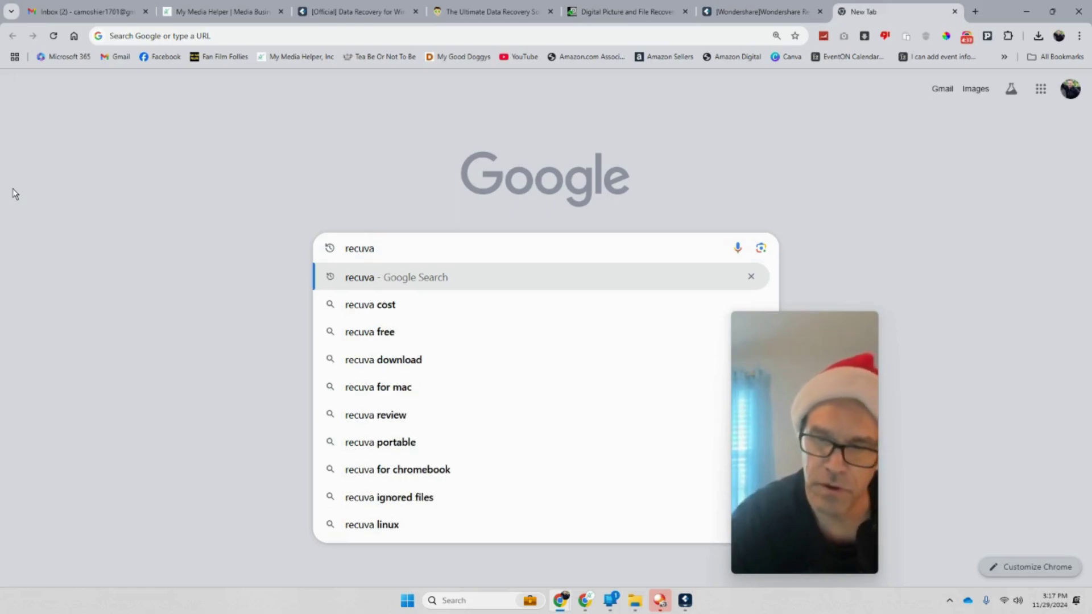
pyautogui.press('Return')
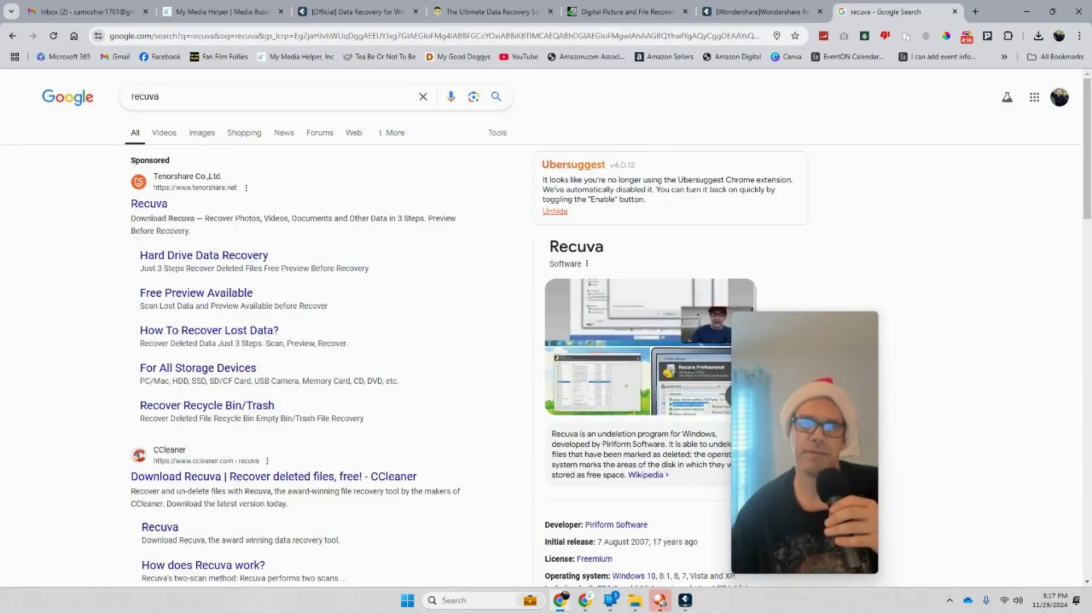
pyautogui.scroll(-4, 262, 273)
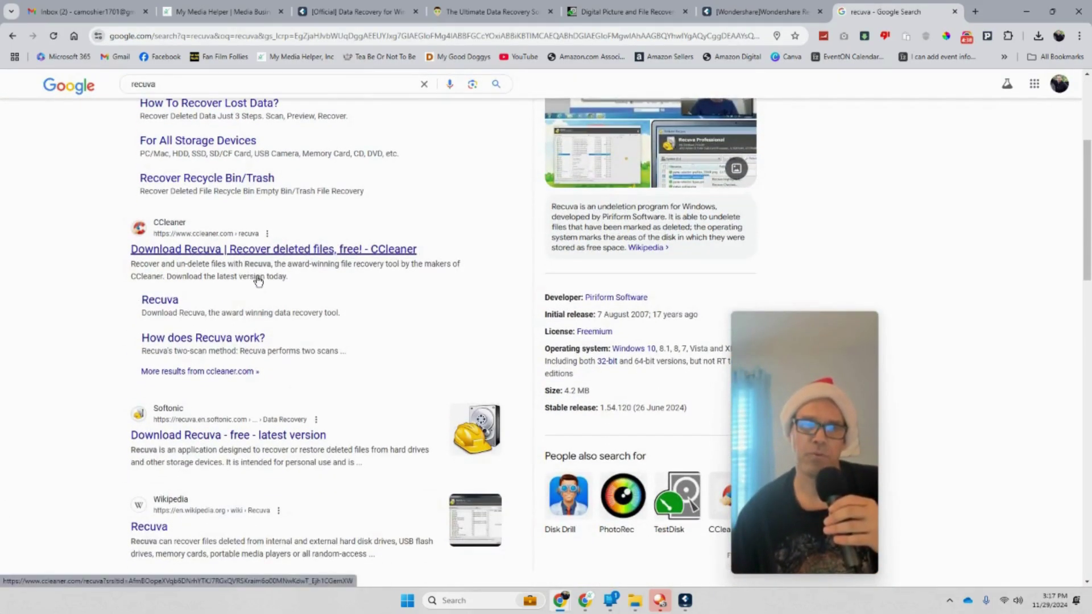
pyautogui.scroll(-2, 225, 262)
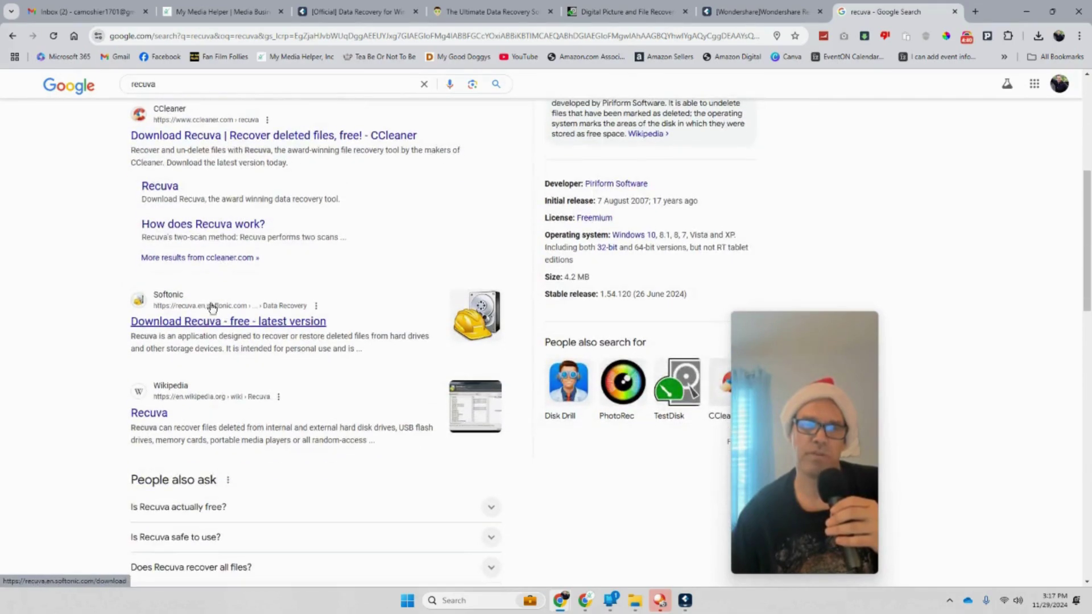
pyautogui.click(214, 323)
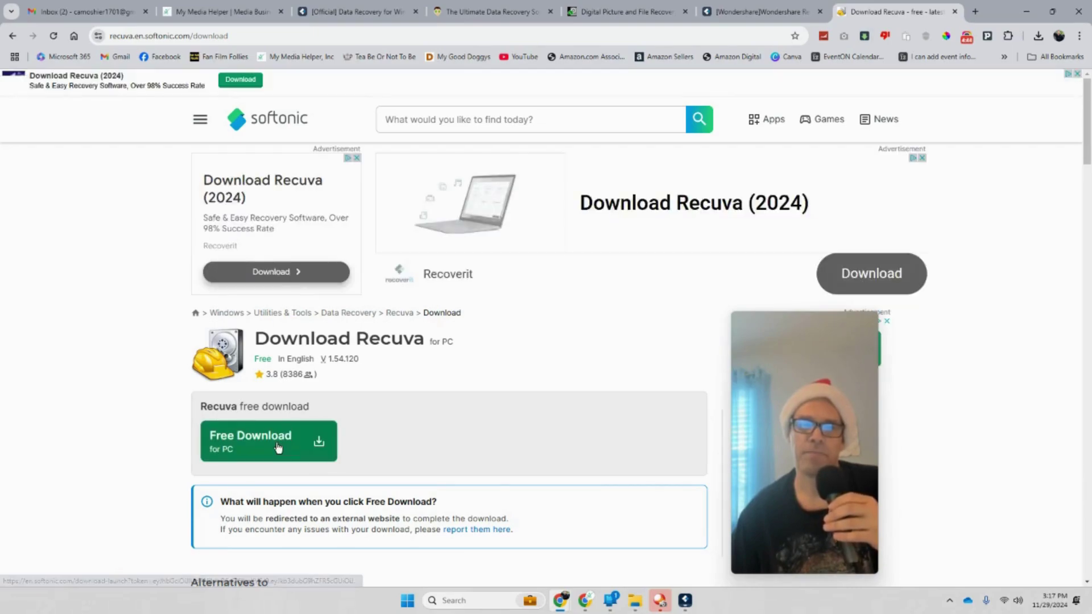
pyautogui.click(277, 447)
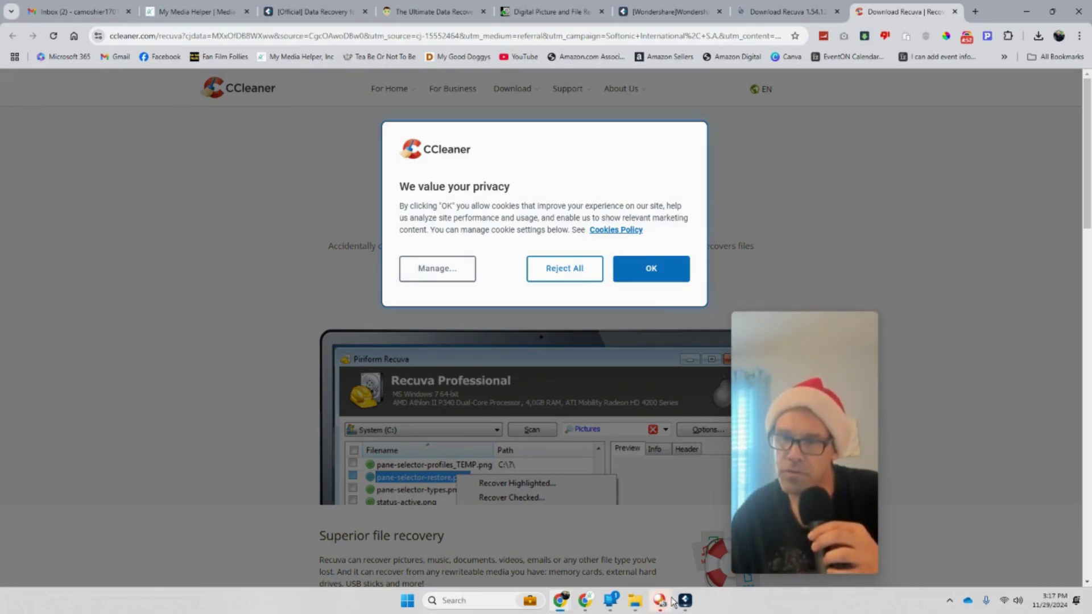
# Close PlayMemories Home and Recoverit, then return to File Explorer's This PC view
pyautogui.click(657, 607)
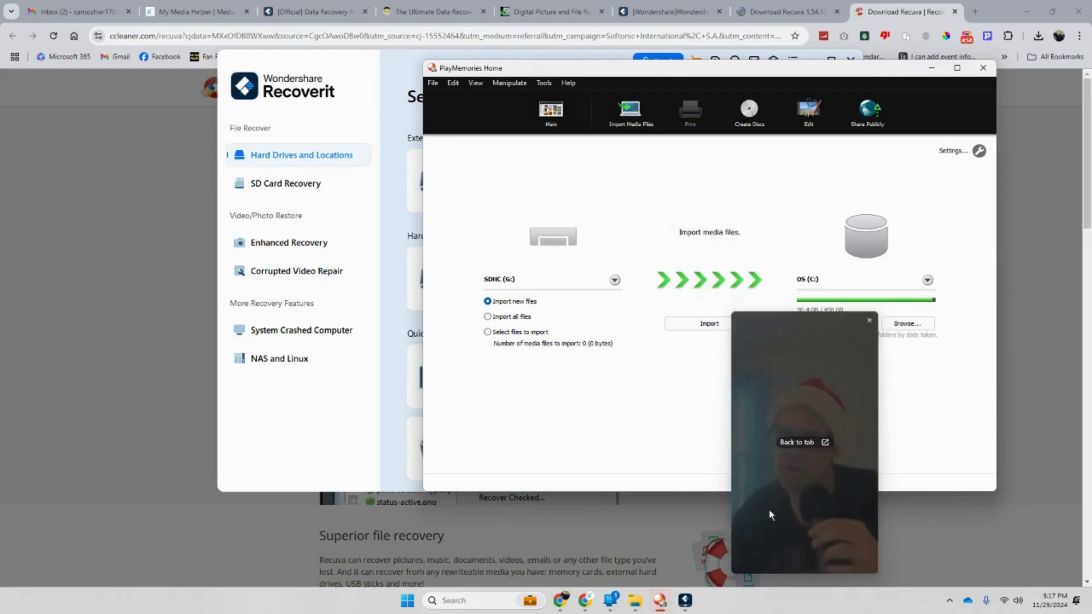
pyautogui.click(991, 70)
pyautogui.click(850, 59)
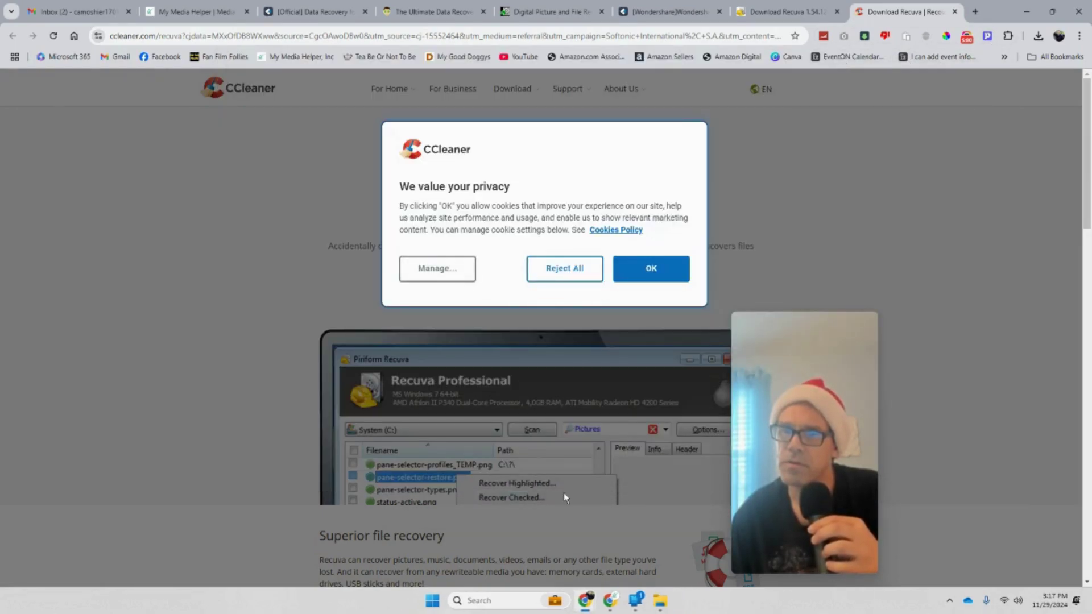
pyautogui.click(660, 600)
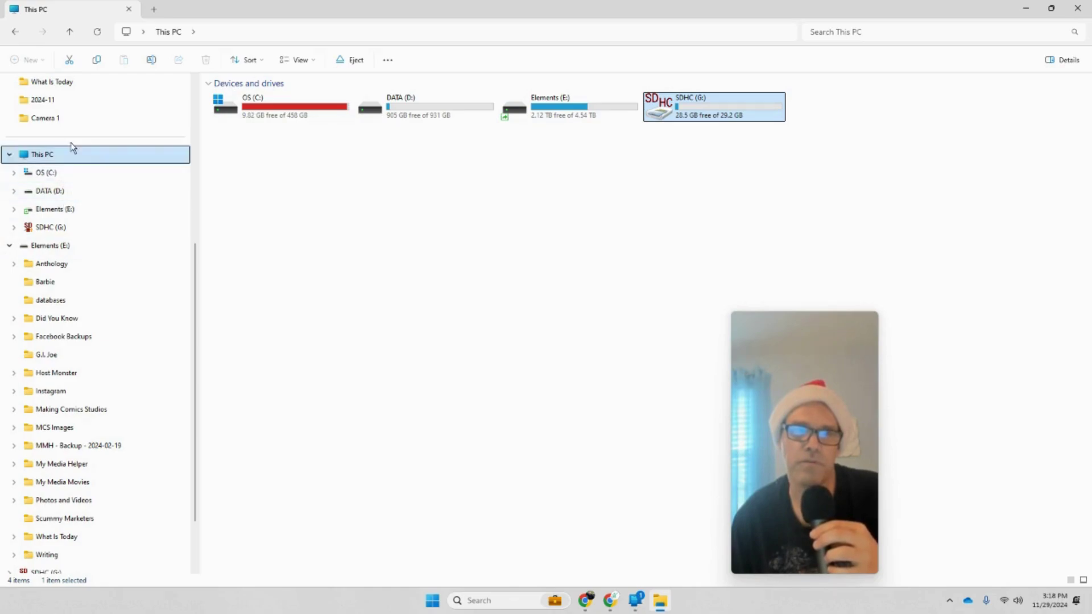
# Open the Downloads folder and run the rcsetup154 installer
pyautogui.scroll(5, 71, 145)
pyautogui.click(69, 232)
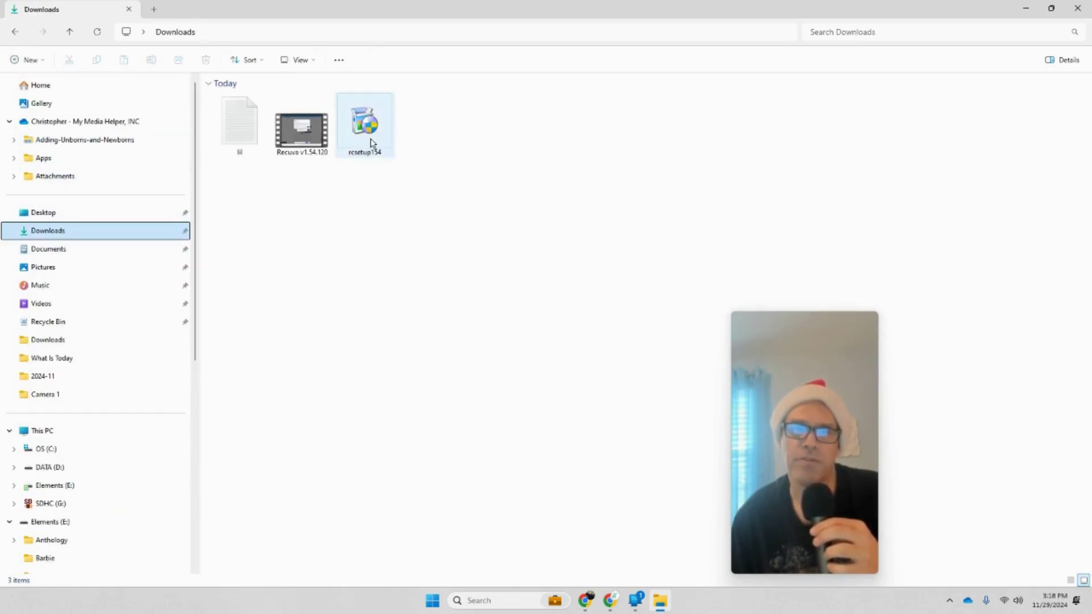
pyautogui.doubleClick(374, 127)
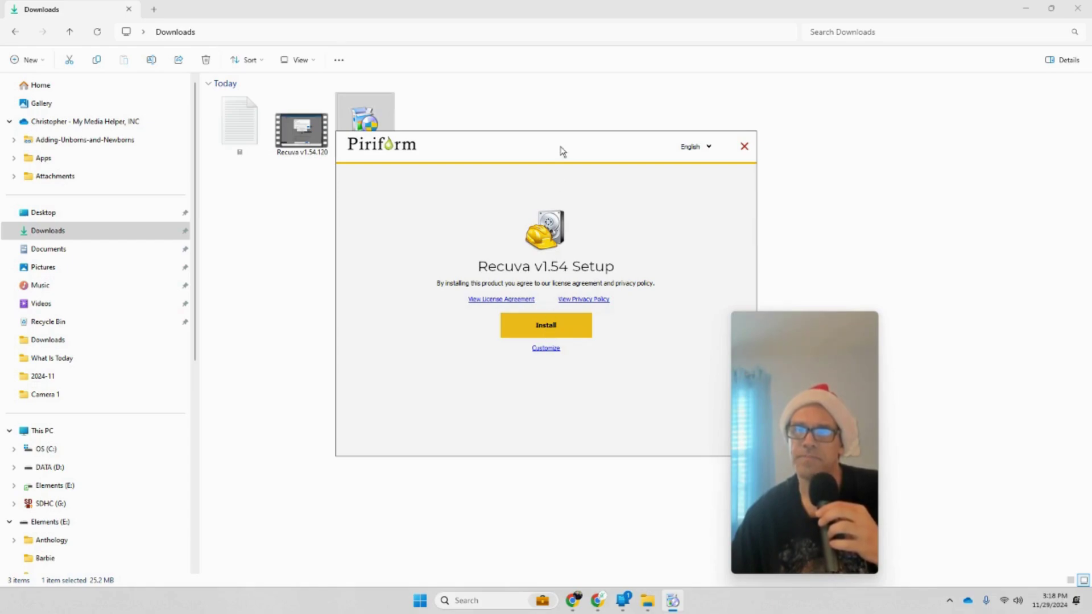
# Install and run Recuva 1.54, passing the wizard's Welcome page and keeping All Files
pyautogui.click(536, 336)
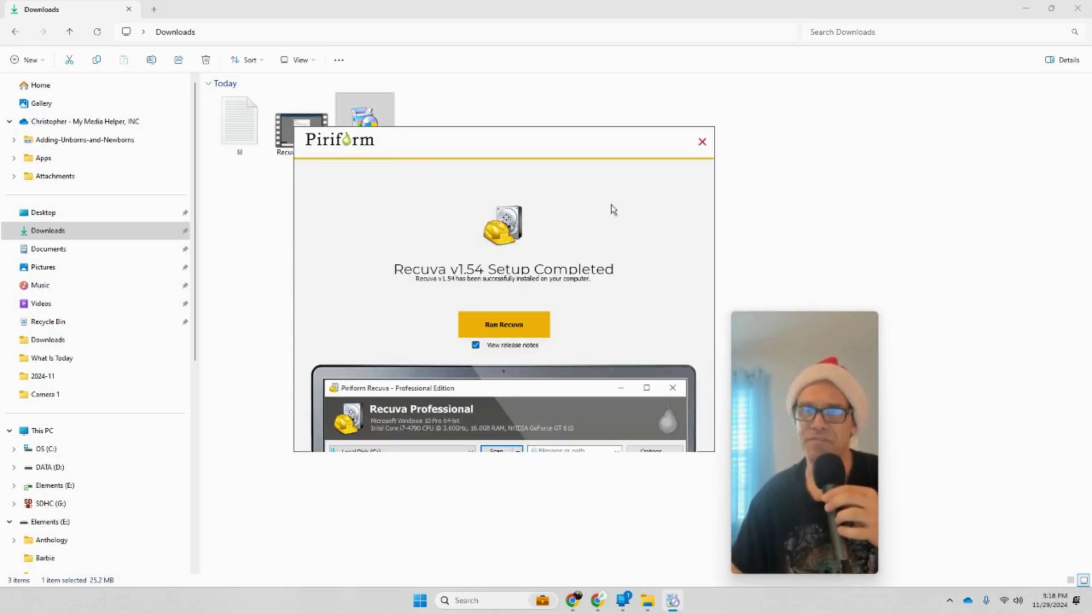
pyautogui.click(522, 323)
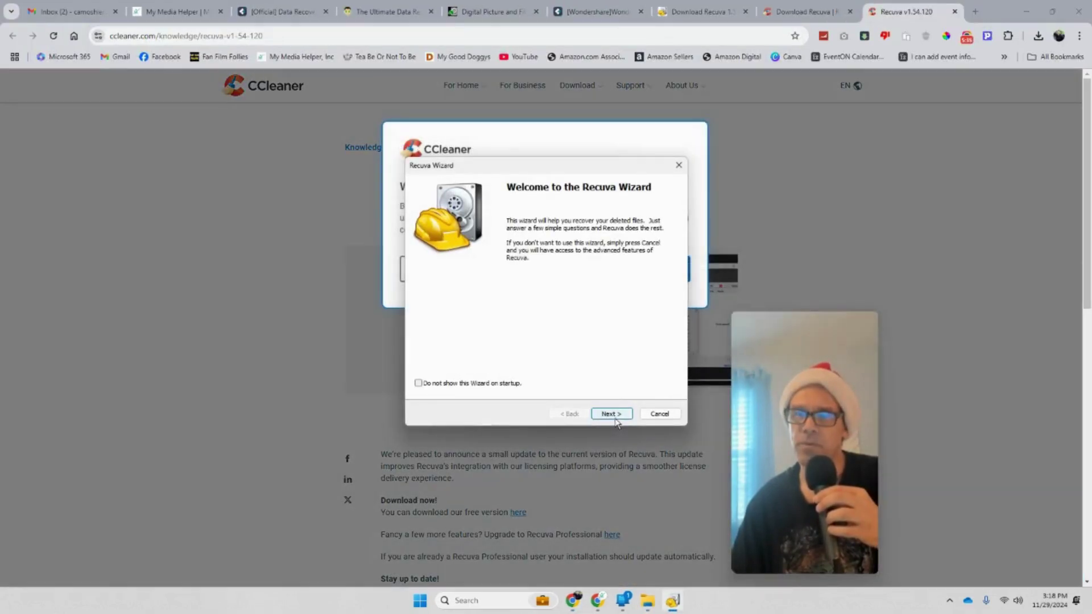
pyautogui.click(612, 414)
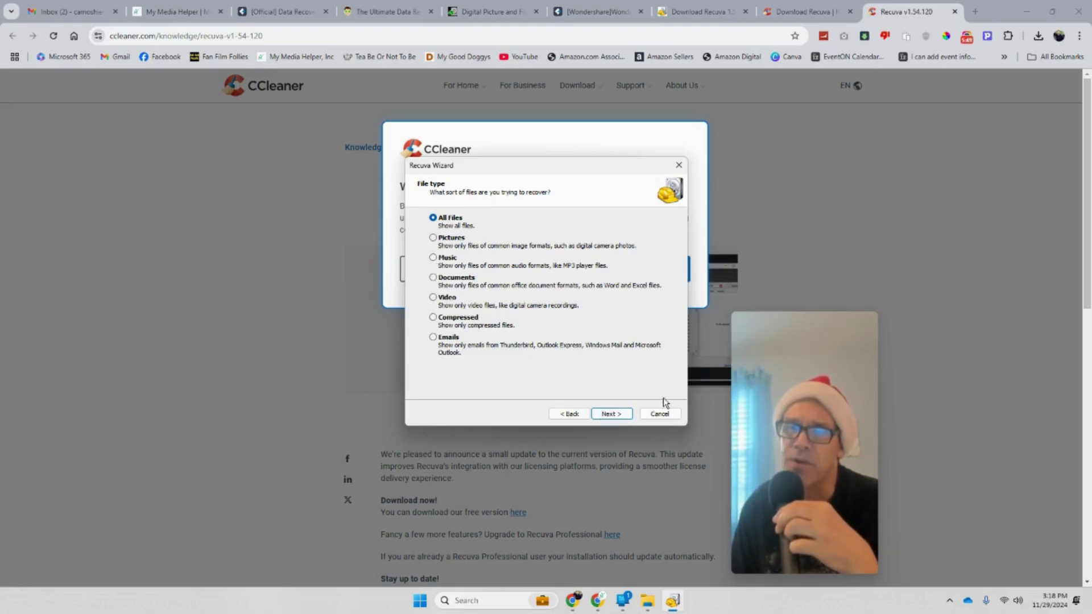
pyautogui.click(617, 416)
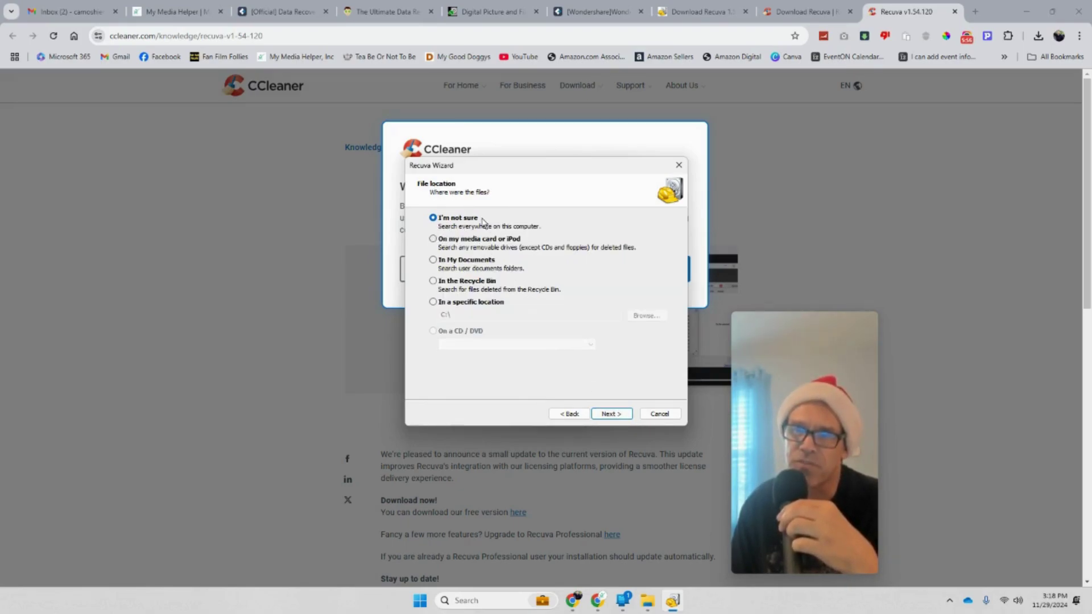
# Set Recuva's search location to the SD card SDHC (G:)
pyautogui.click(433, 302)
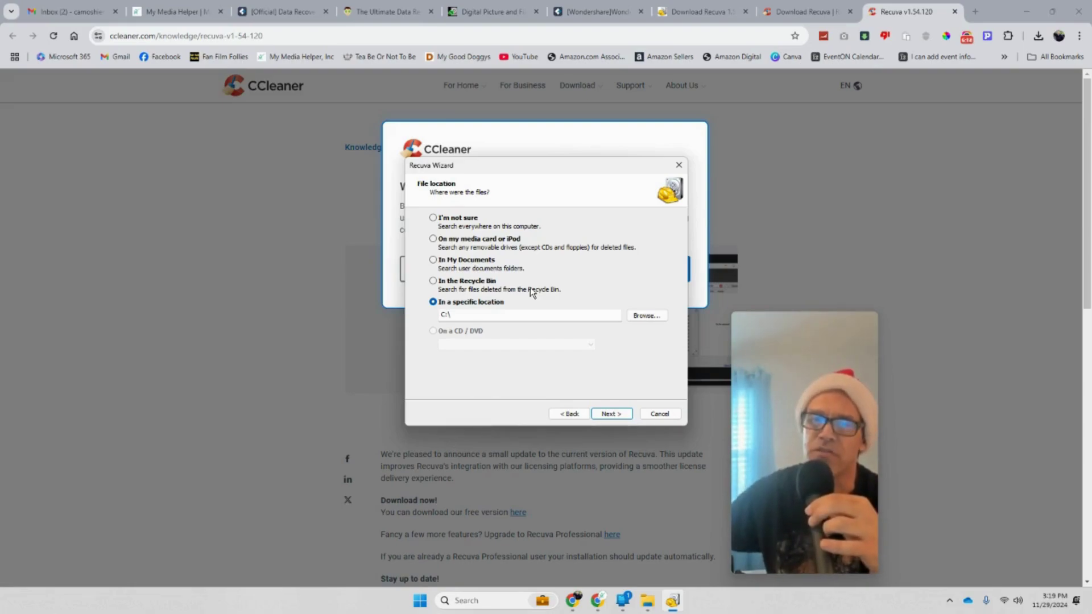
pyautogui.click(655, 317)
pyautogui.scroll(-4, 558, 312)
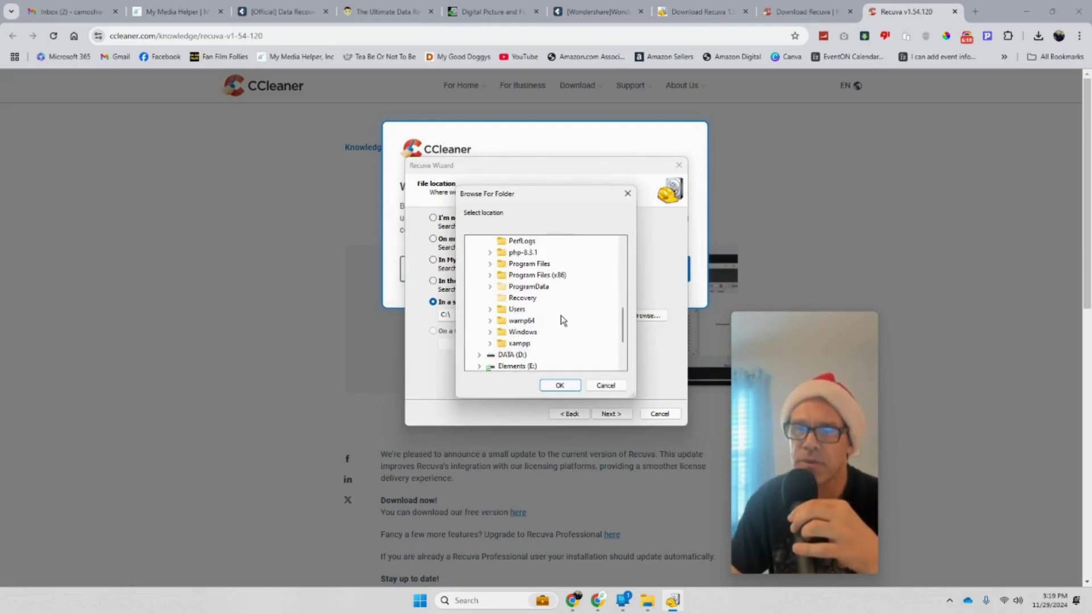
pyautogui.click(510, 344)
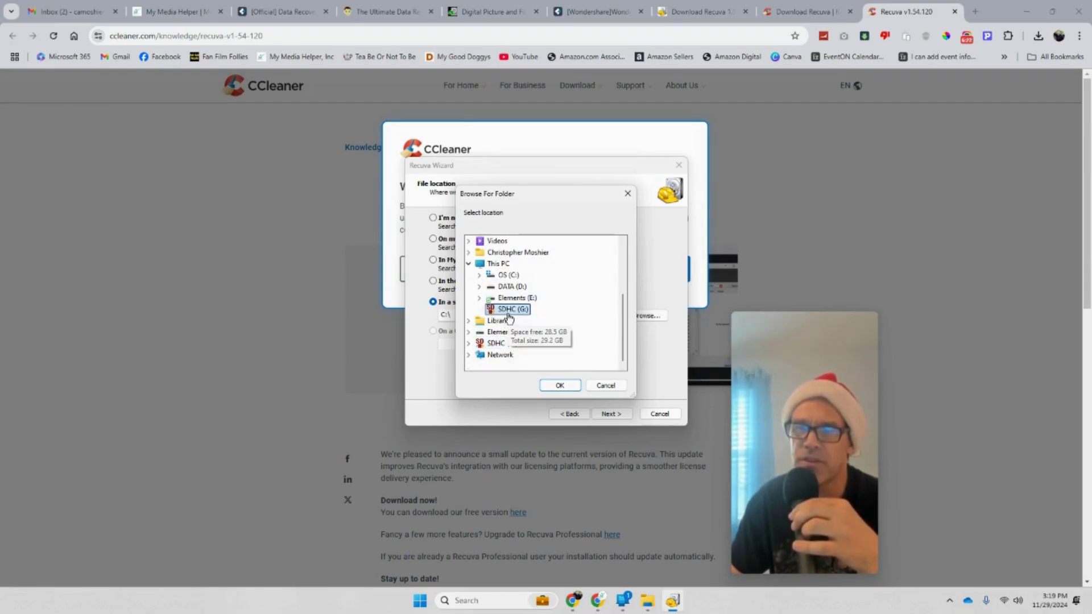
pyautogui.click(559, 387)
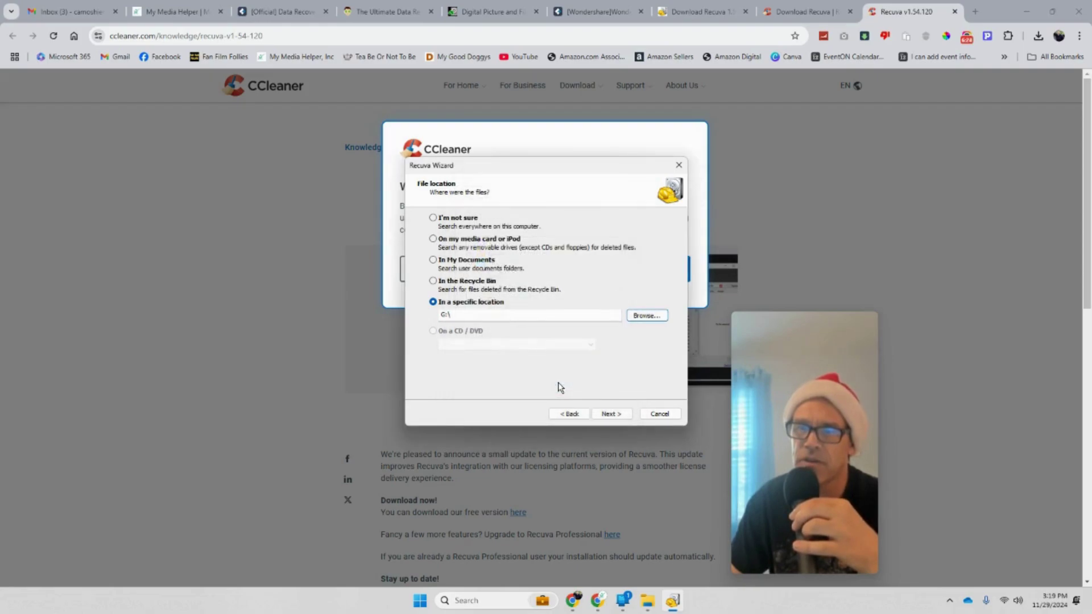
# Enable Deep Scan and start scanning G:\ for deleted files
pyautogui.click(612, 414)
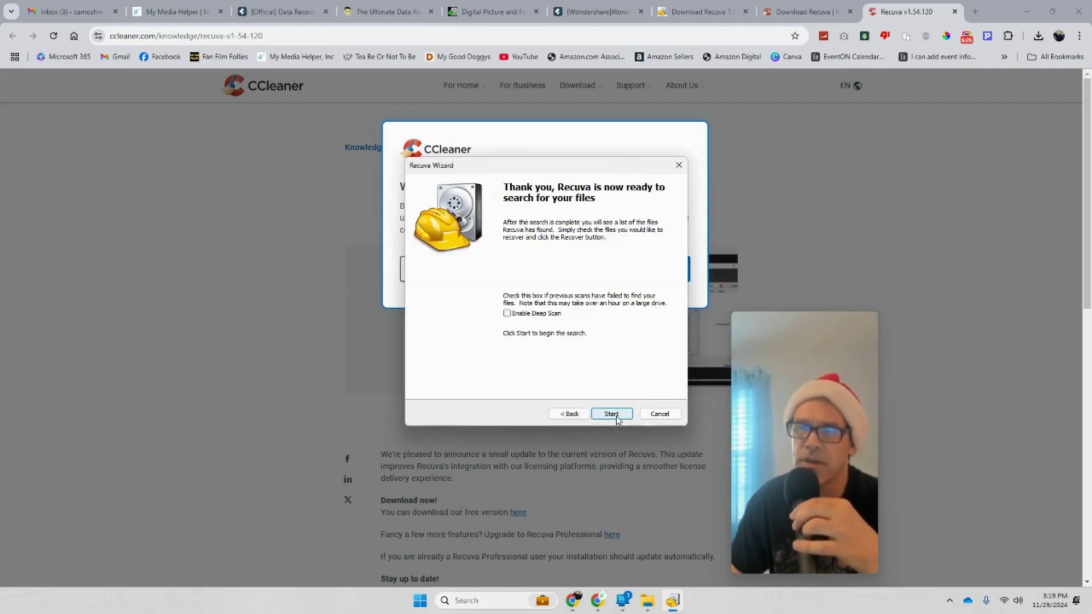
pyautogui.click(507, 313)
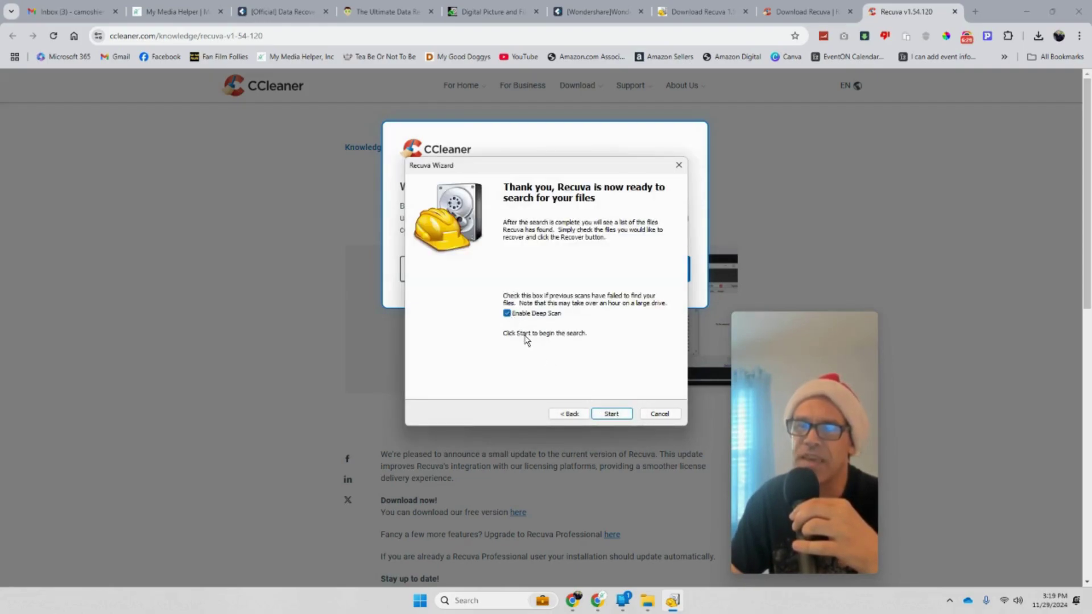
pyautogui.click(611, 414)
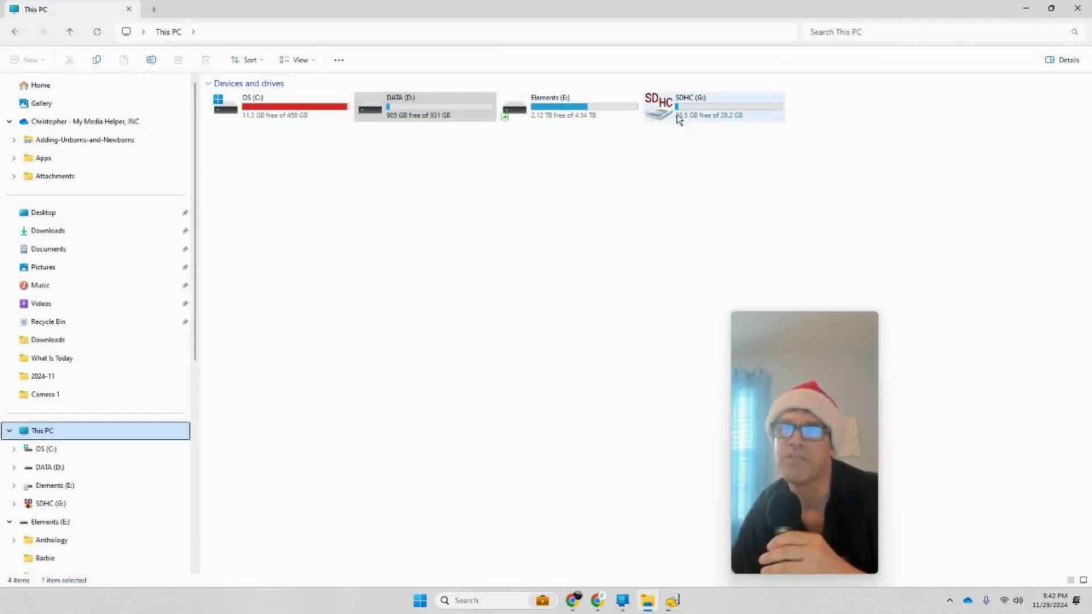
# Open the SDHC (G:) drive in File Explorer
pyautogui.rightClick(688, 113)
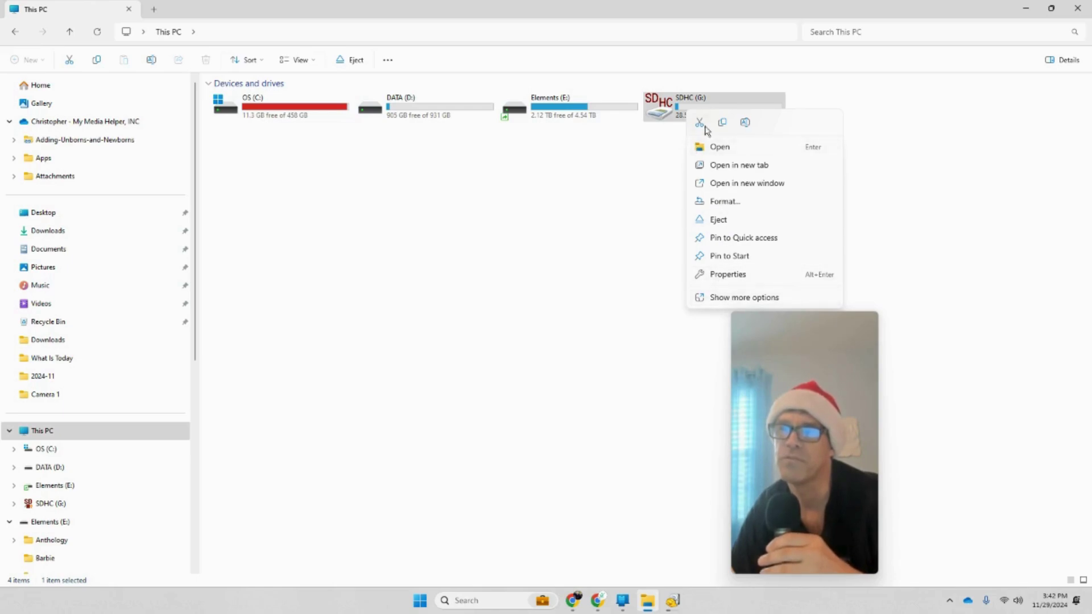
pyautogui.click(684, 110)
pyautogui.doubleClick(684, 110)
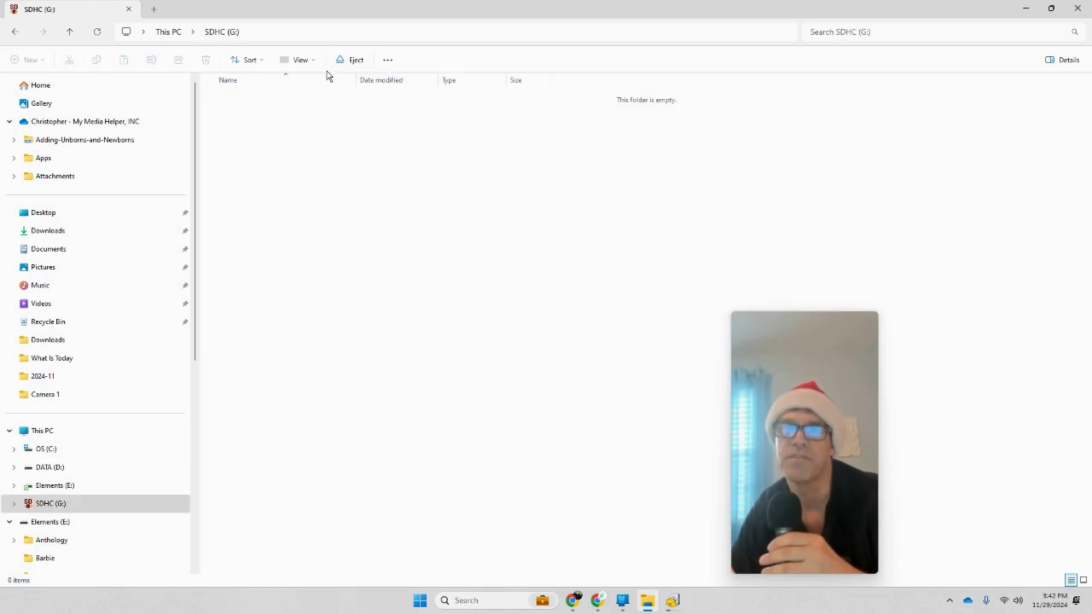
# Check G: with hidden items shown, then bring Recuva's scan results forward
pyautogui.click(311, 63)
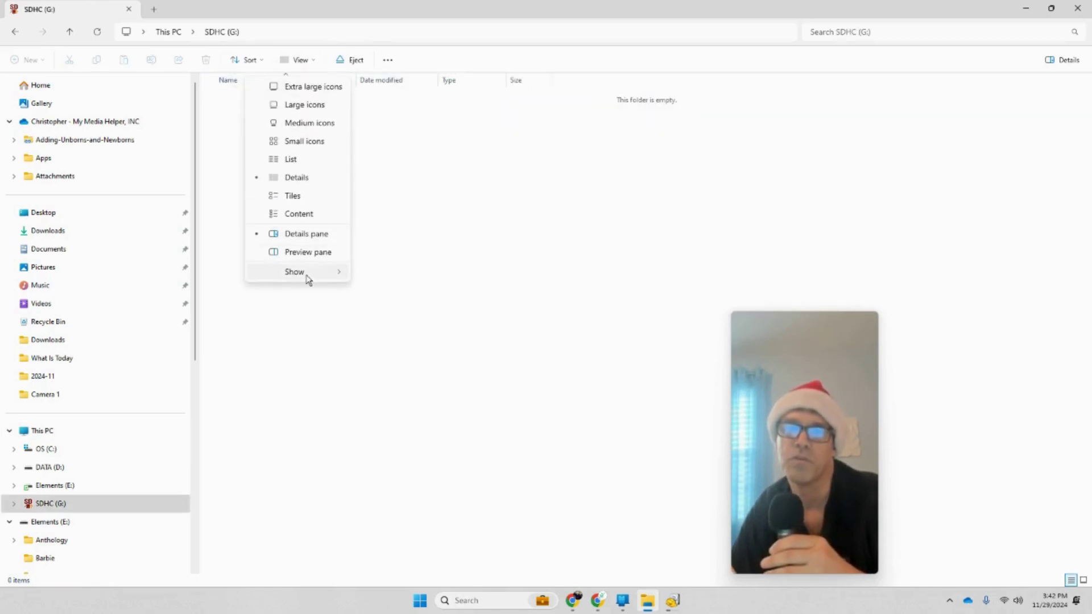
pyautogui.moveTo(306, 275)
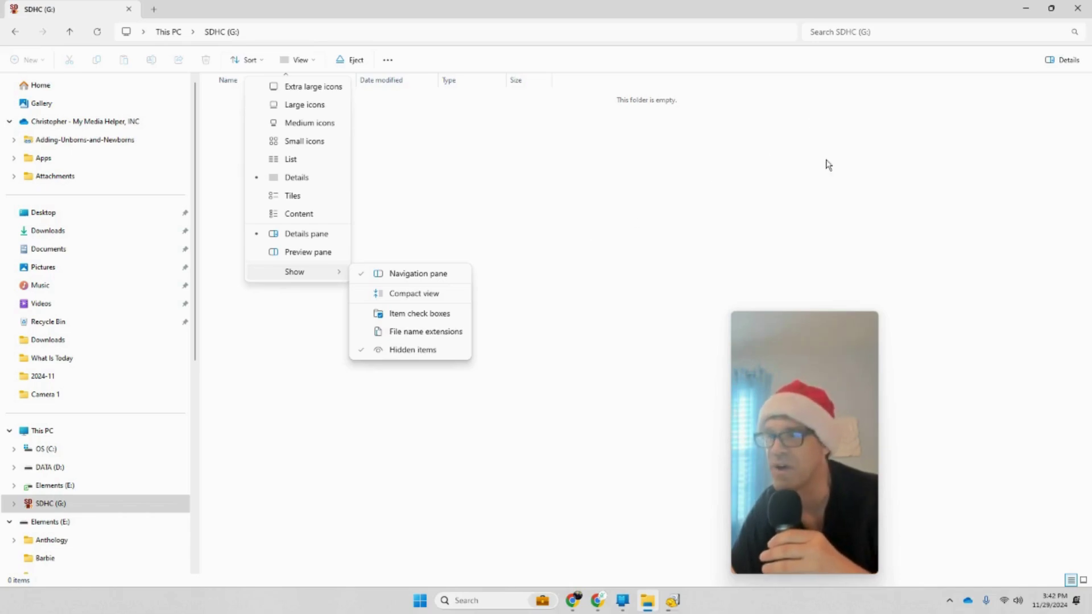
pyautogui.click(673, 600)
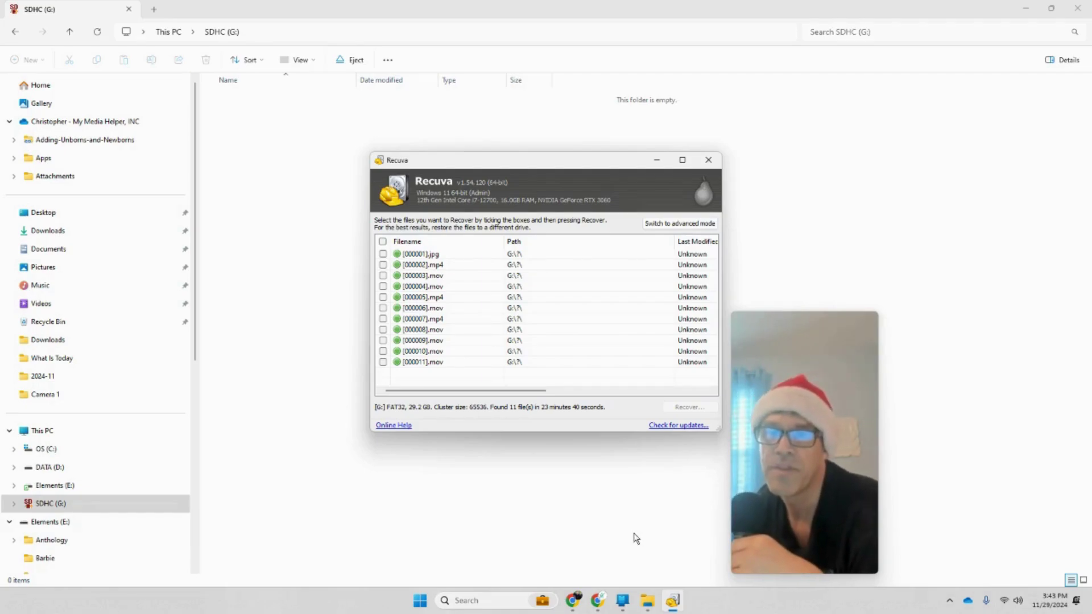
# Tick all 11 found files and minimise File Explorer and the browser
pyautogui.click(382, 242)
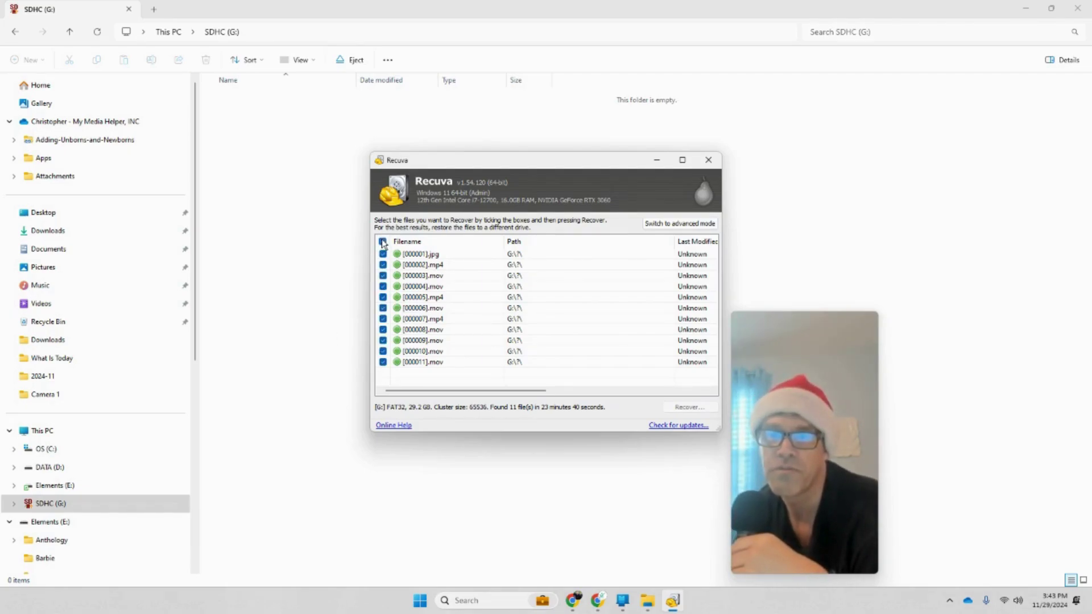
pyautogui.click(1051, 8)
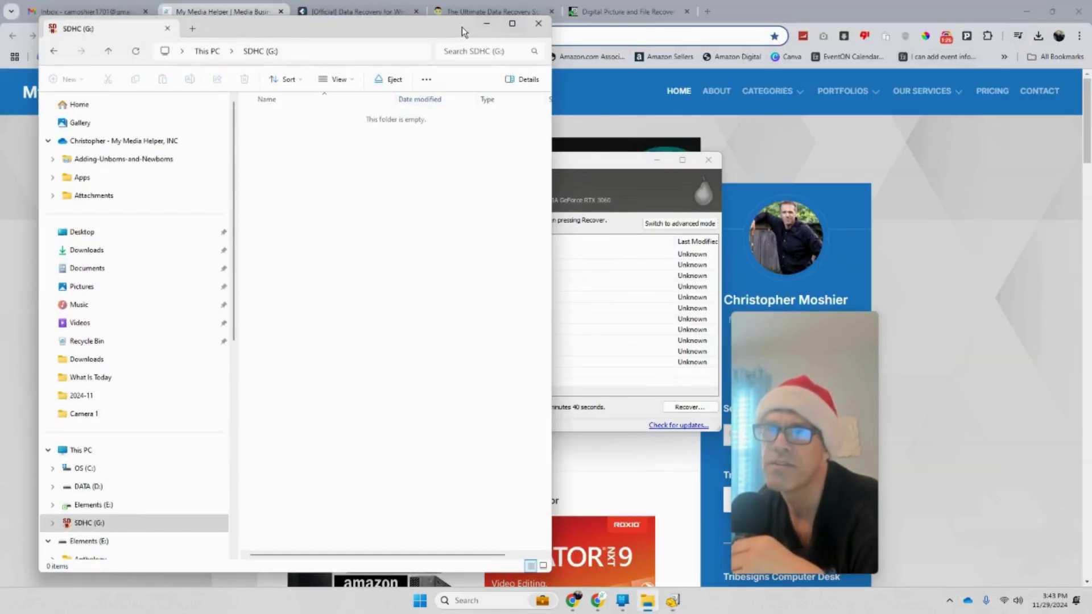
pyautogui.click(486, 24)
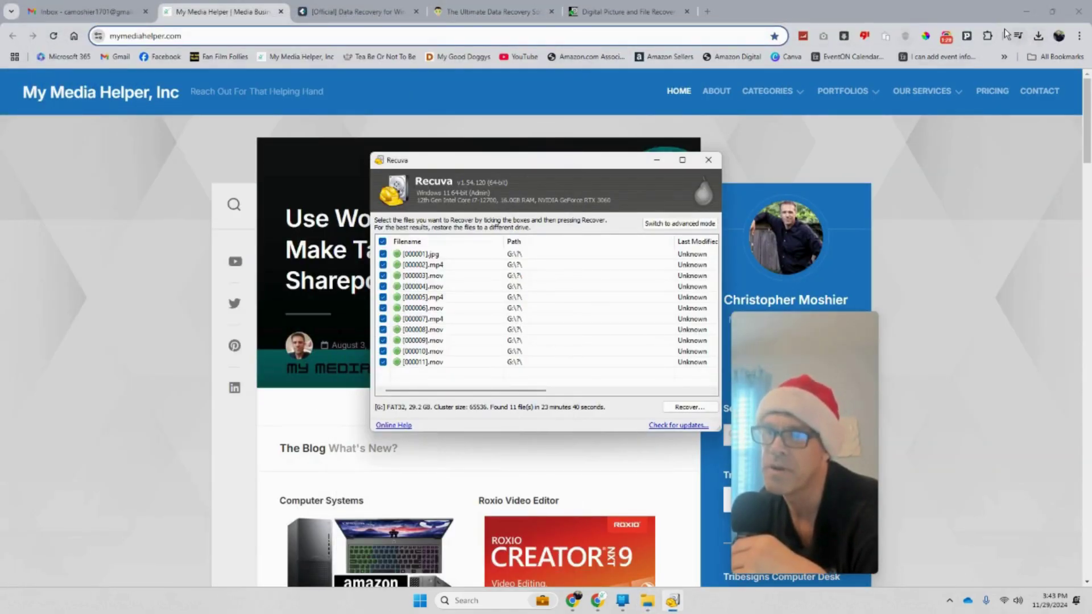
pyautogui.click(1026, 11)
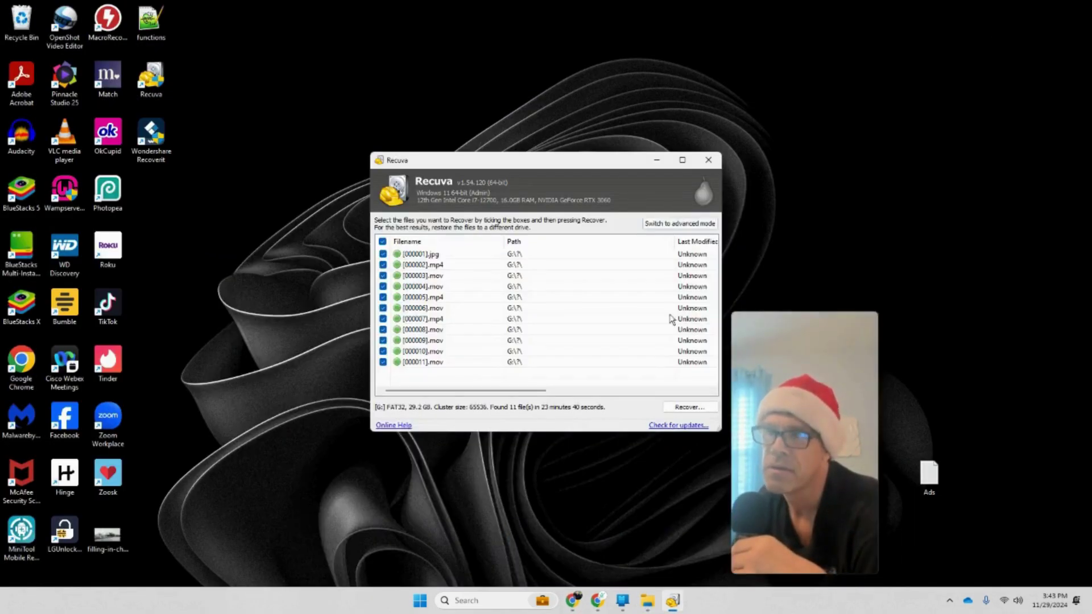
# Recover the ticked files with DATA (D:) as the destination
pyautogui.click(683, 407)
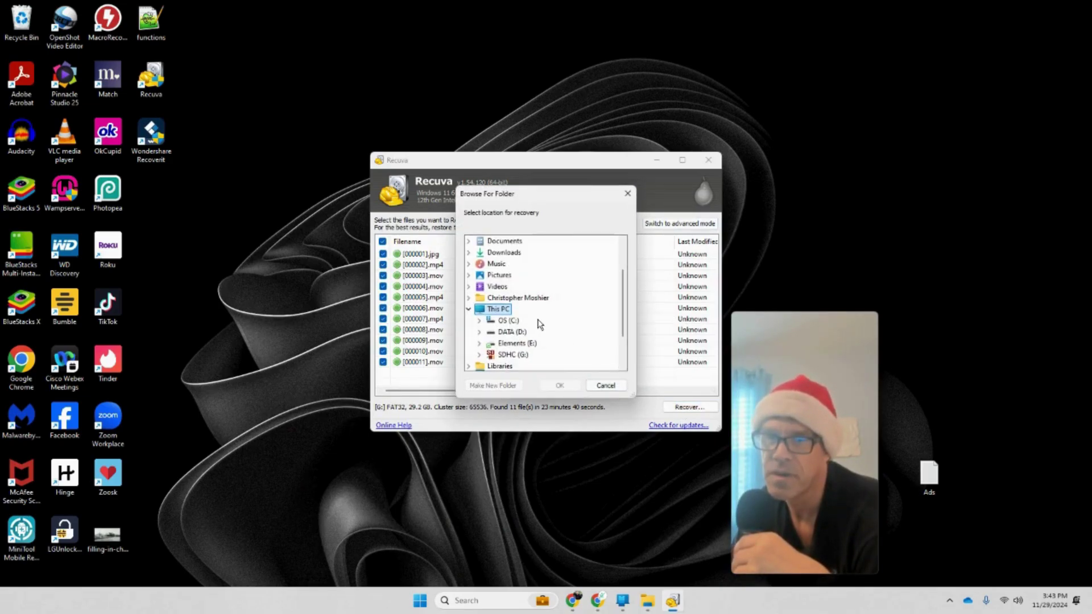
pyautogui.scroll(2, 540, 324)
pyautogui.scroll(-1, 540, 324)
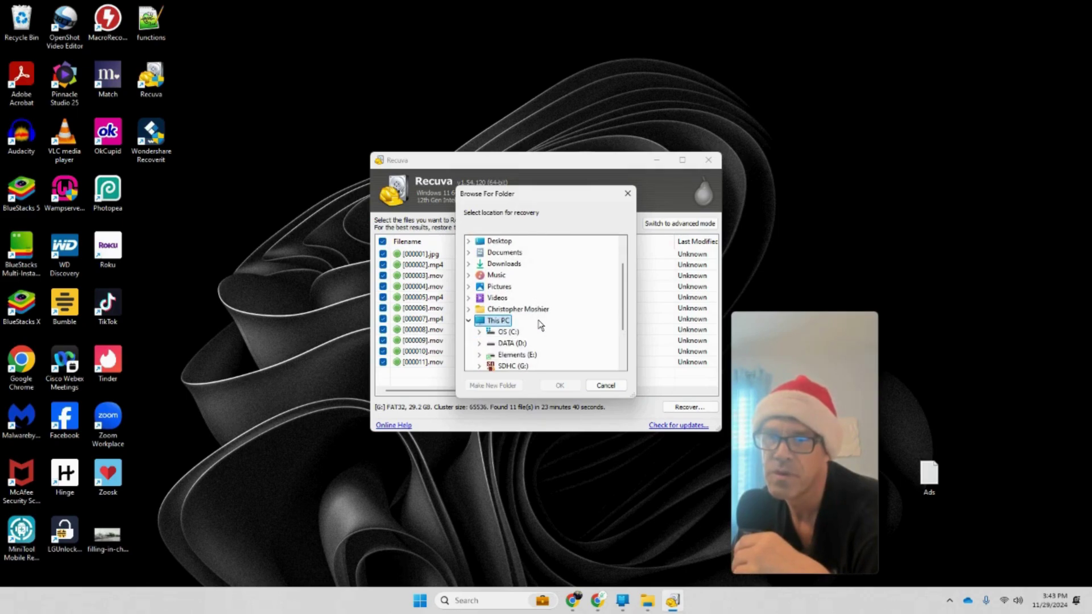
pyautogui.scroll(-2, 540, 324)
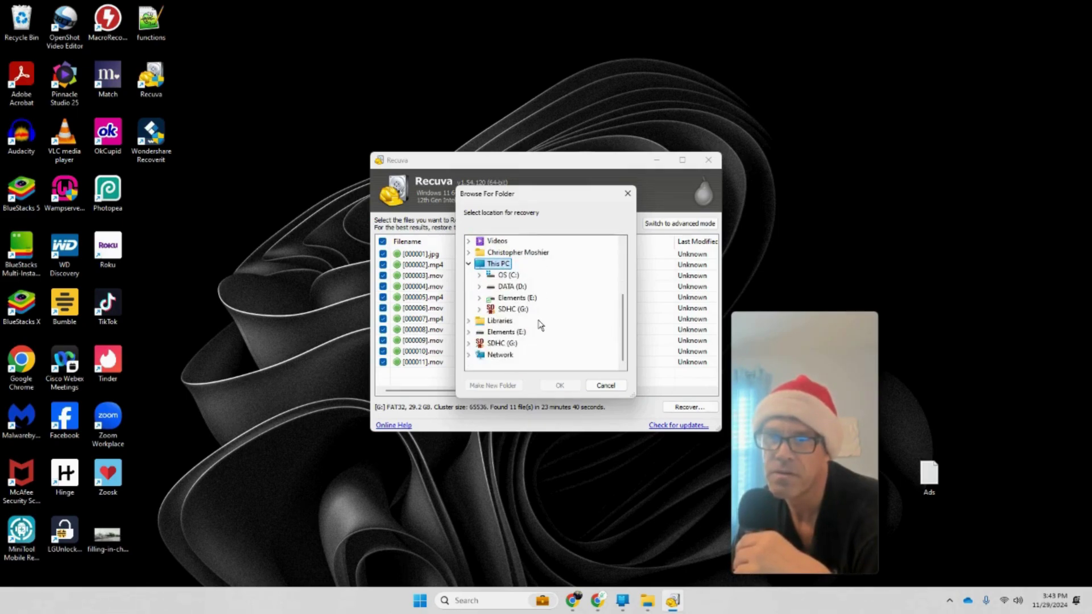
pyautogui.doubleClick(515, 286)
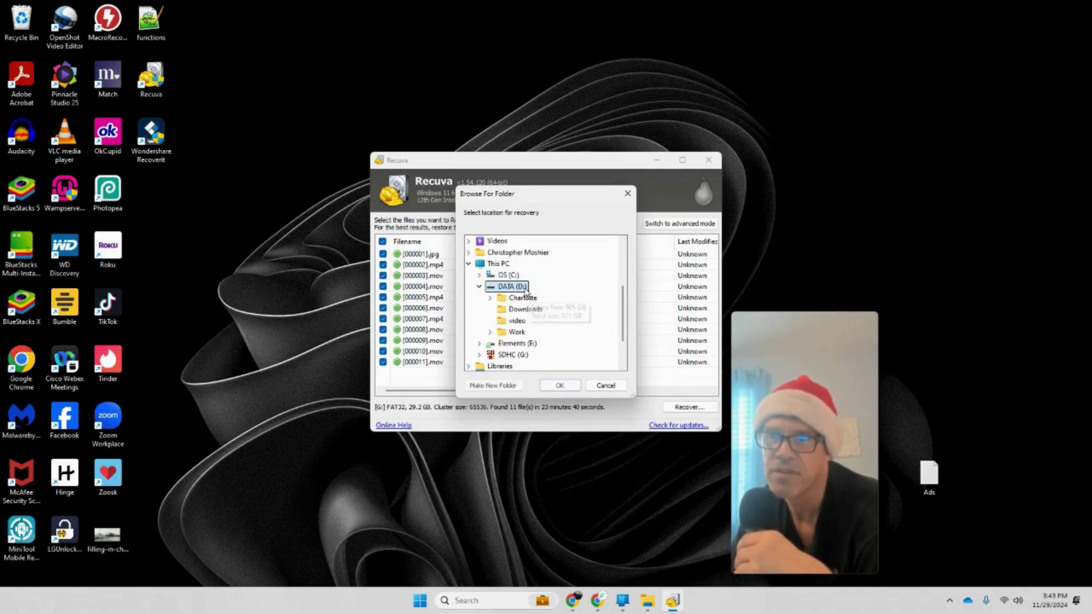
pyautogui.click(525, 309)
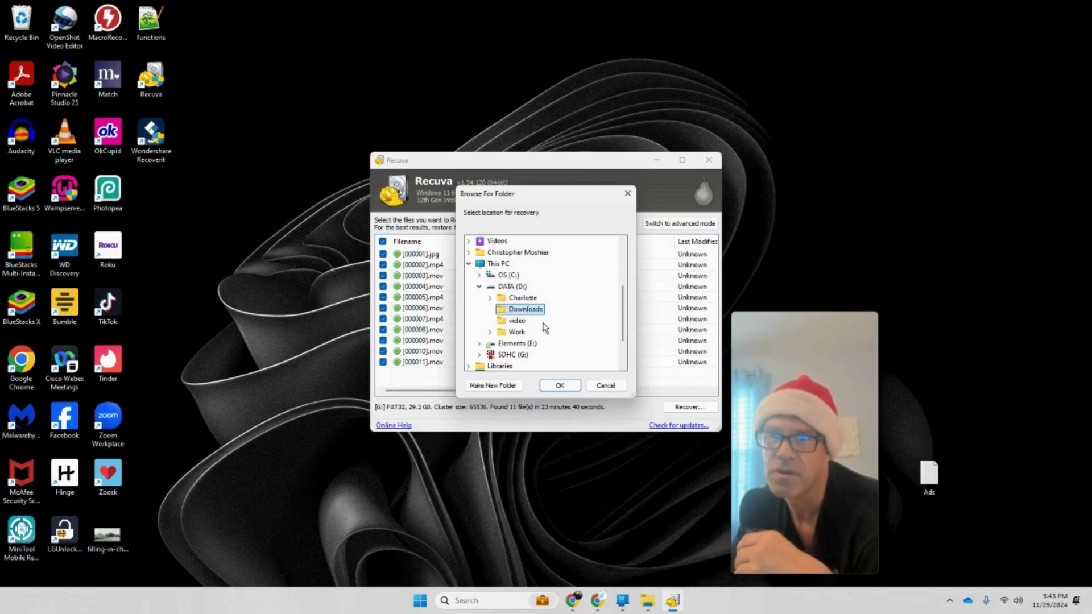
pyautogui.click(512, 286)
pyautogui.click(559, 385)
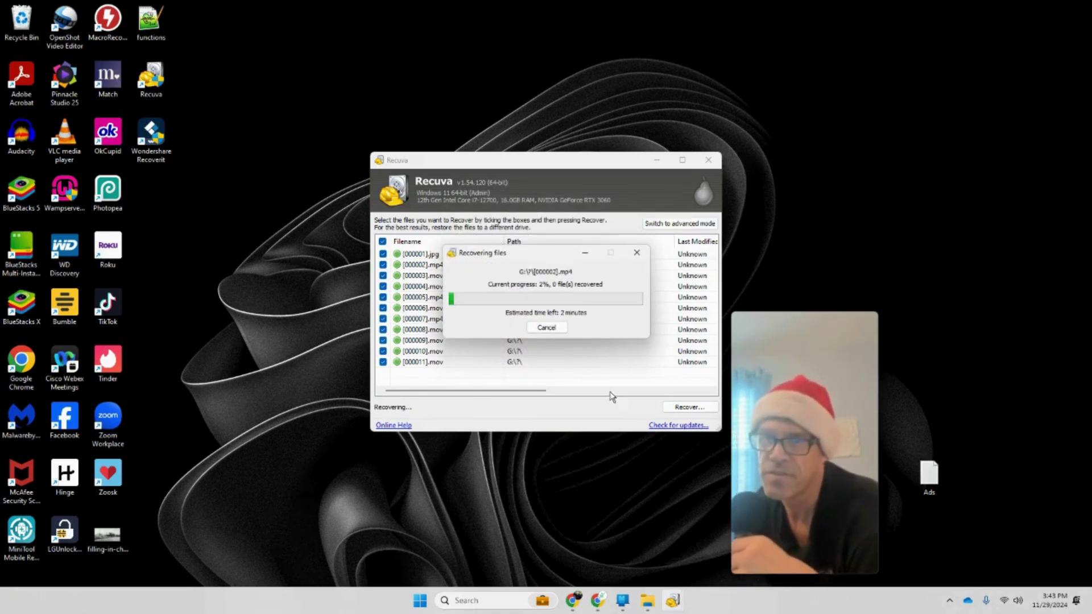
# View the recovered files on DATA (D:), play [000003], then close Media Player
pyautogui.click(646, 604)
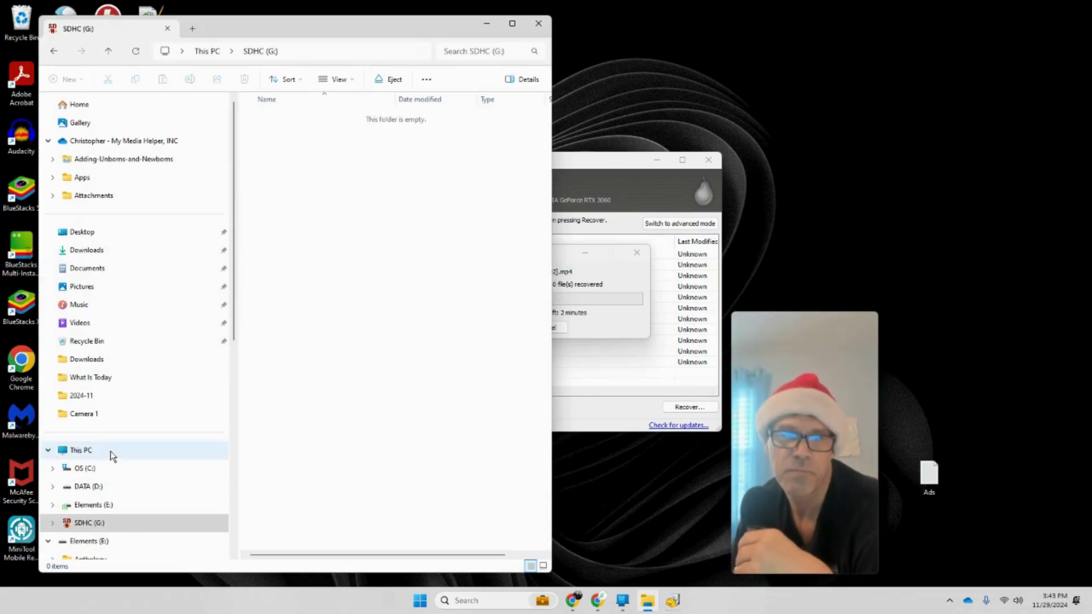
pyautogui.click(101, 488)
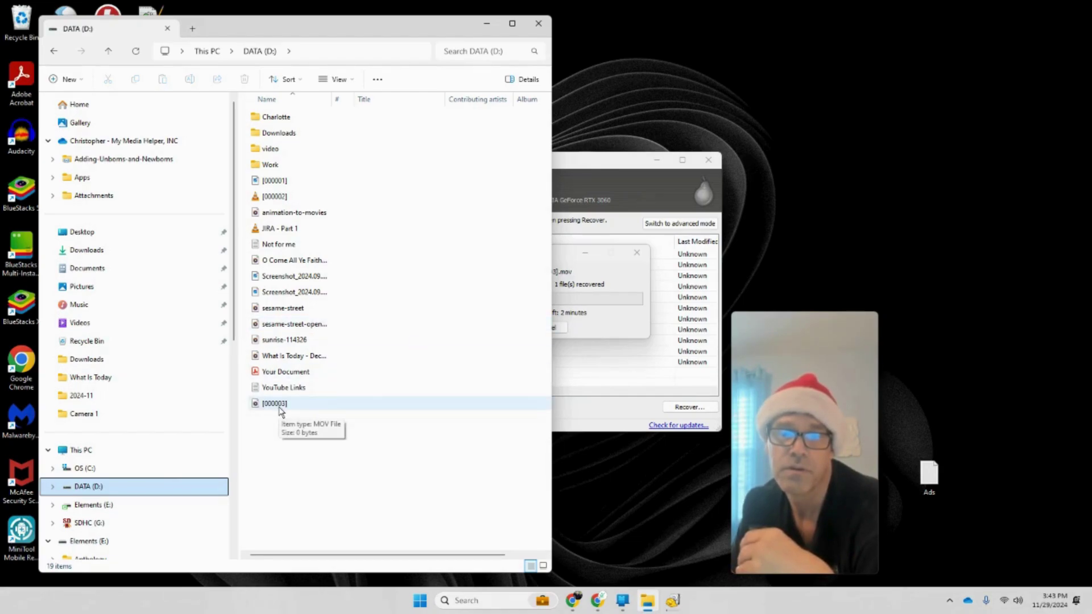
pyautogui.doubleClick(278, 407)
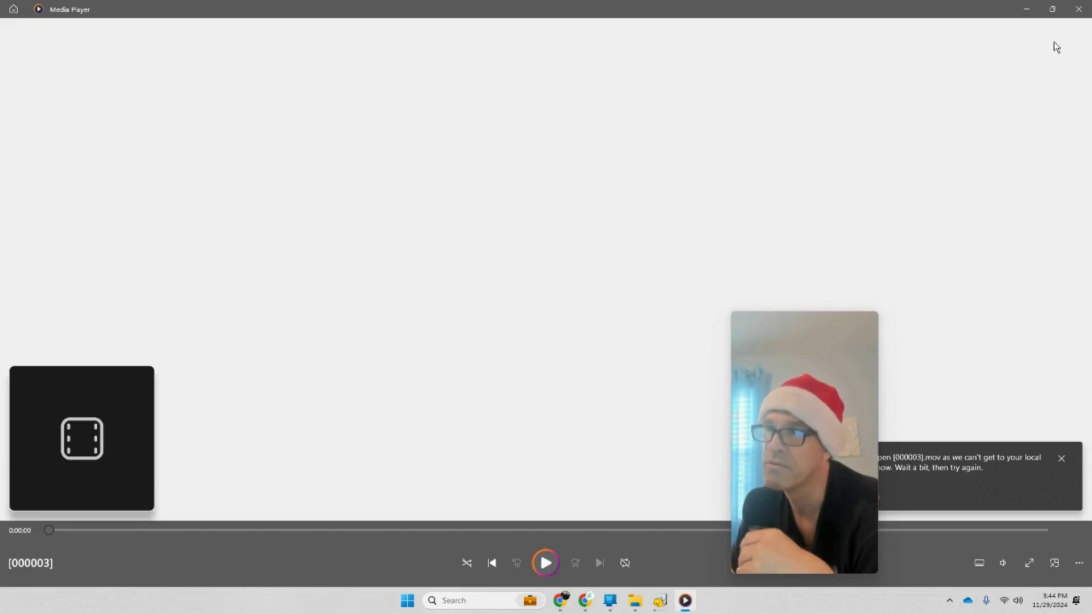
pyautogui.click(1079, 10)
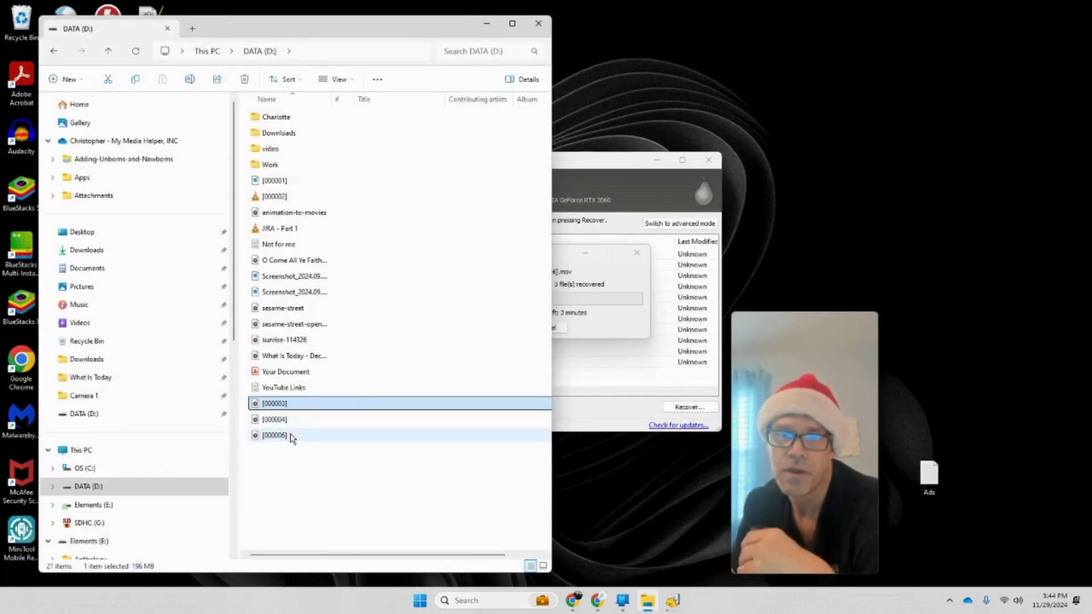